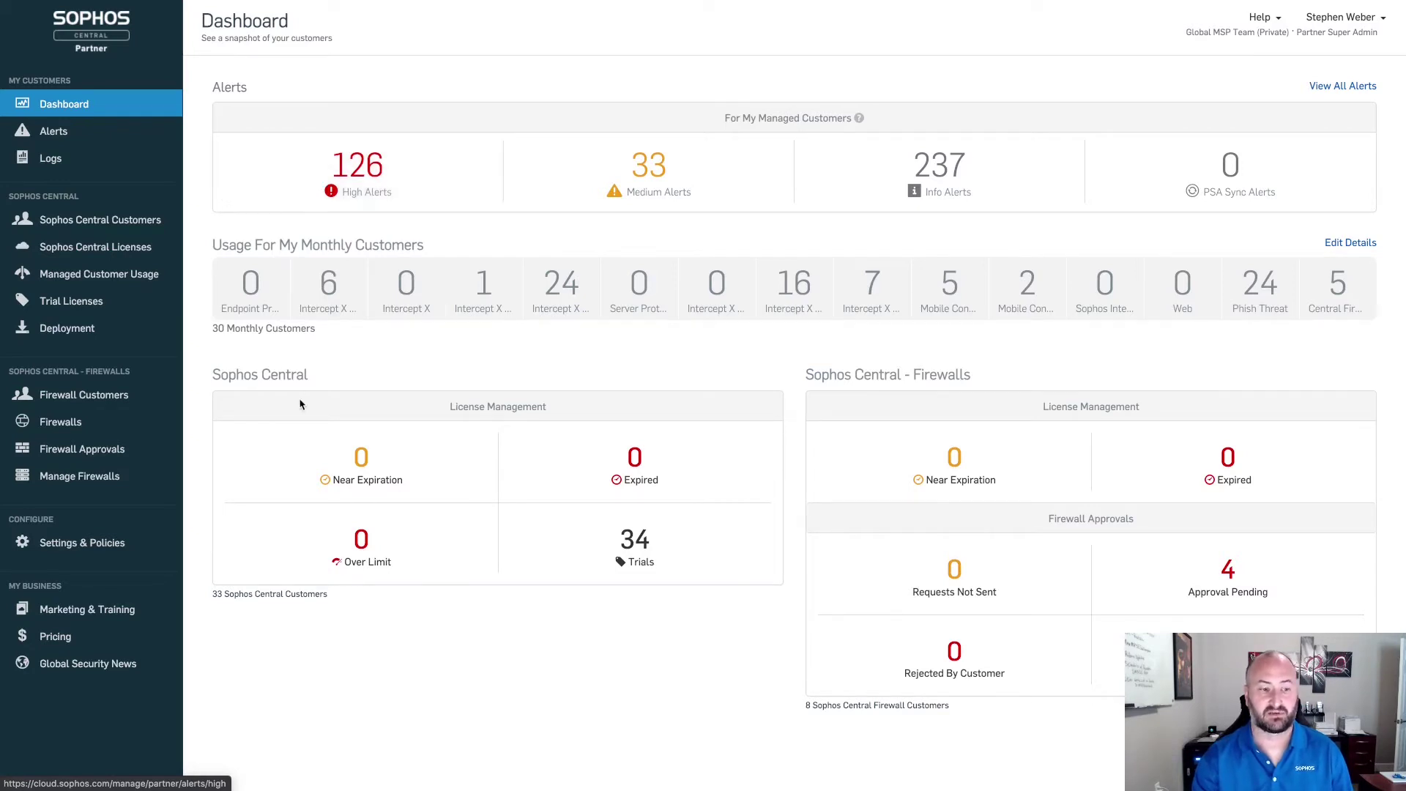
# Step: Go to Settings & Policies and open the Managed Threat Response Preferences page
pyautogui.click(96, 546)
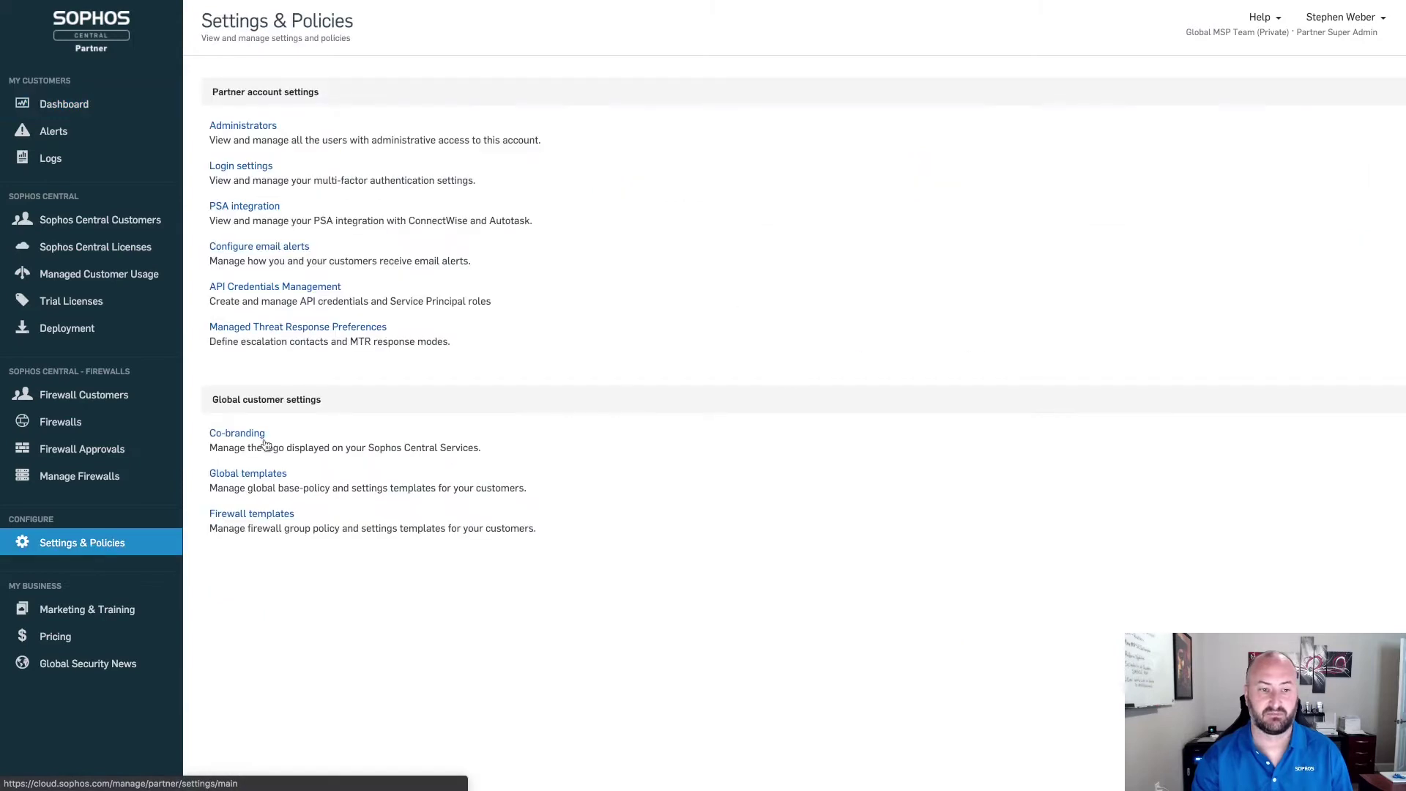
pyautogui.click(287, 328)
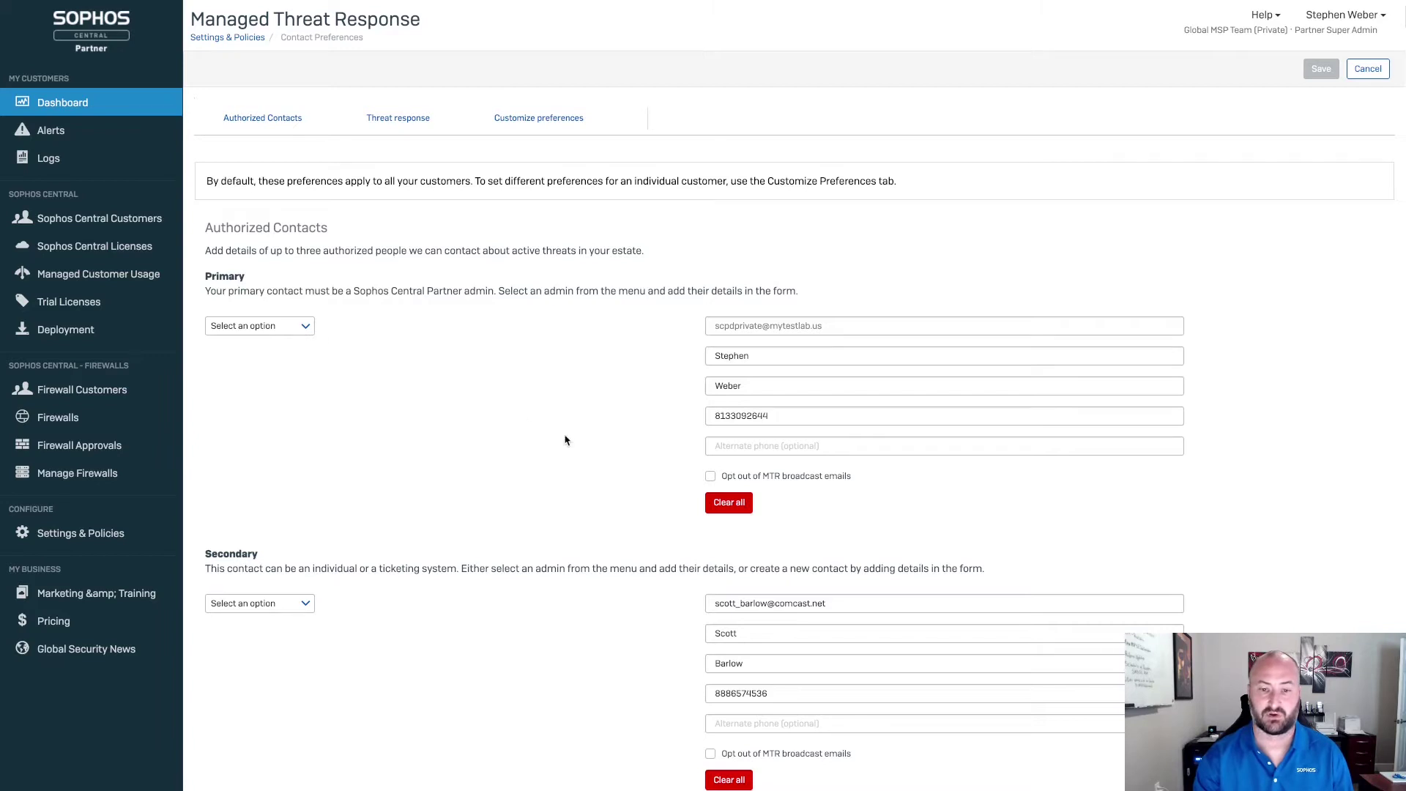
# Step: Clear the primary MTR contact and pick a partner admin as the new primary contact
pyautogui.click(729, 504)
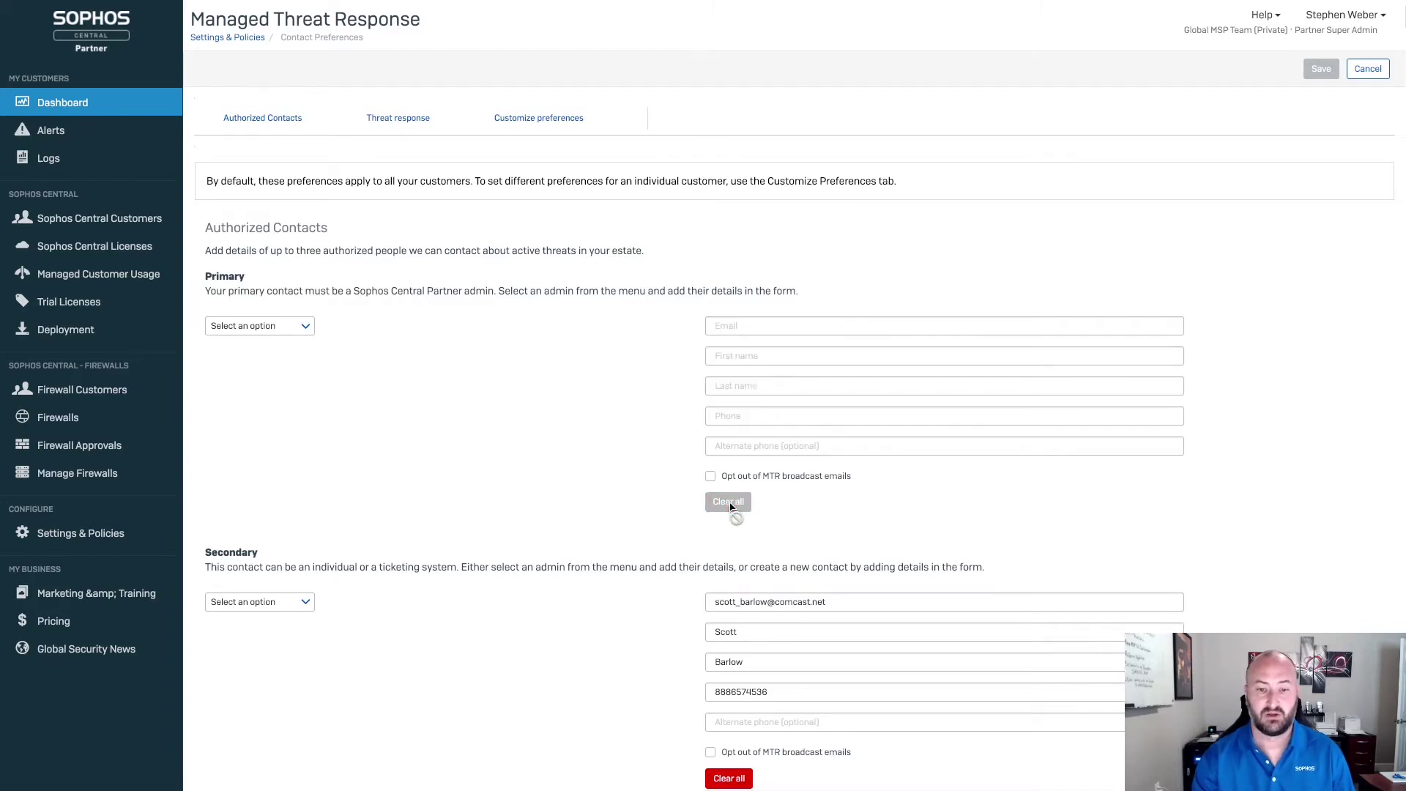
pyautogui.click(301, 326)
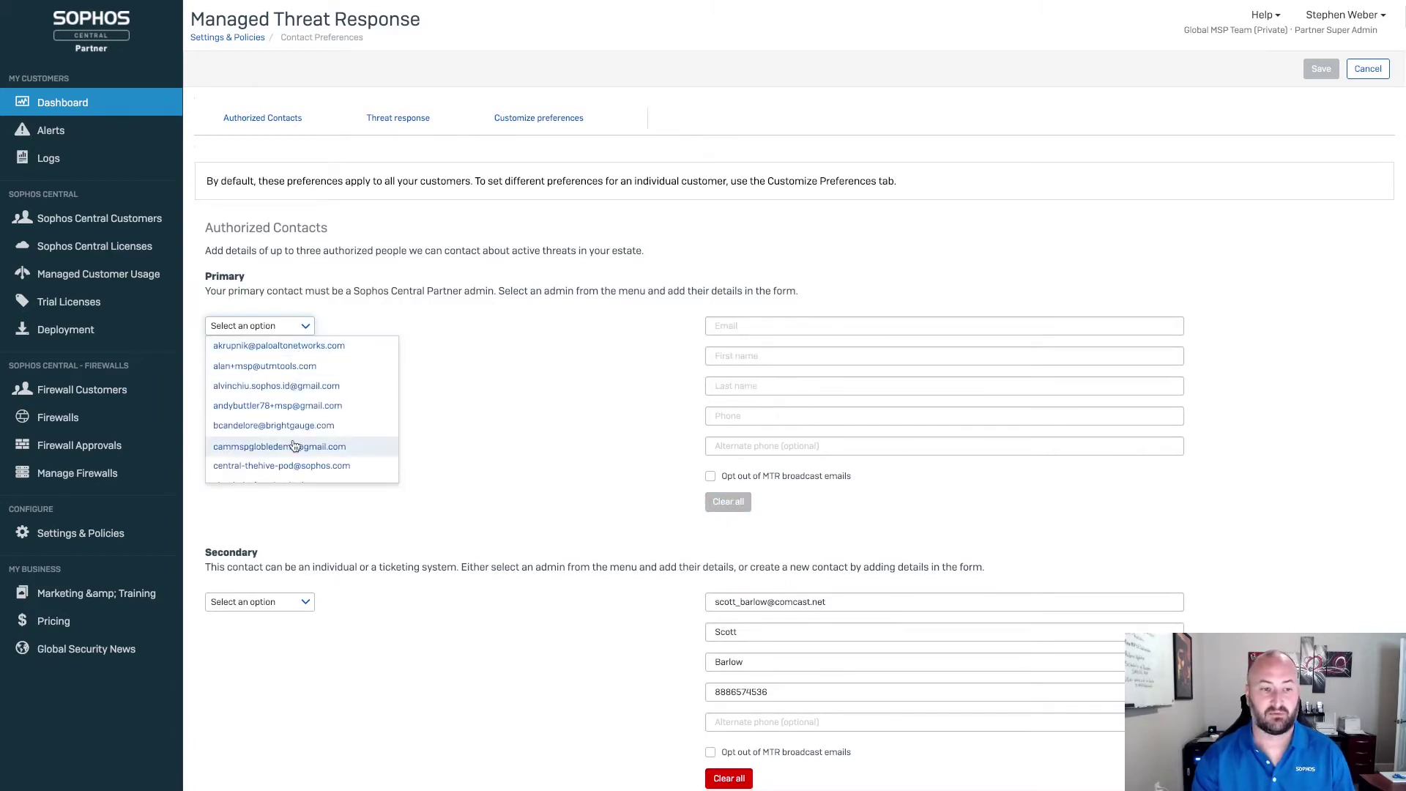
pyautogui.scroll(-10, 294, 446)
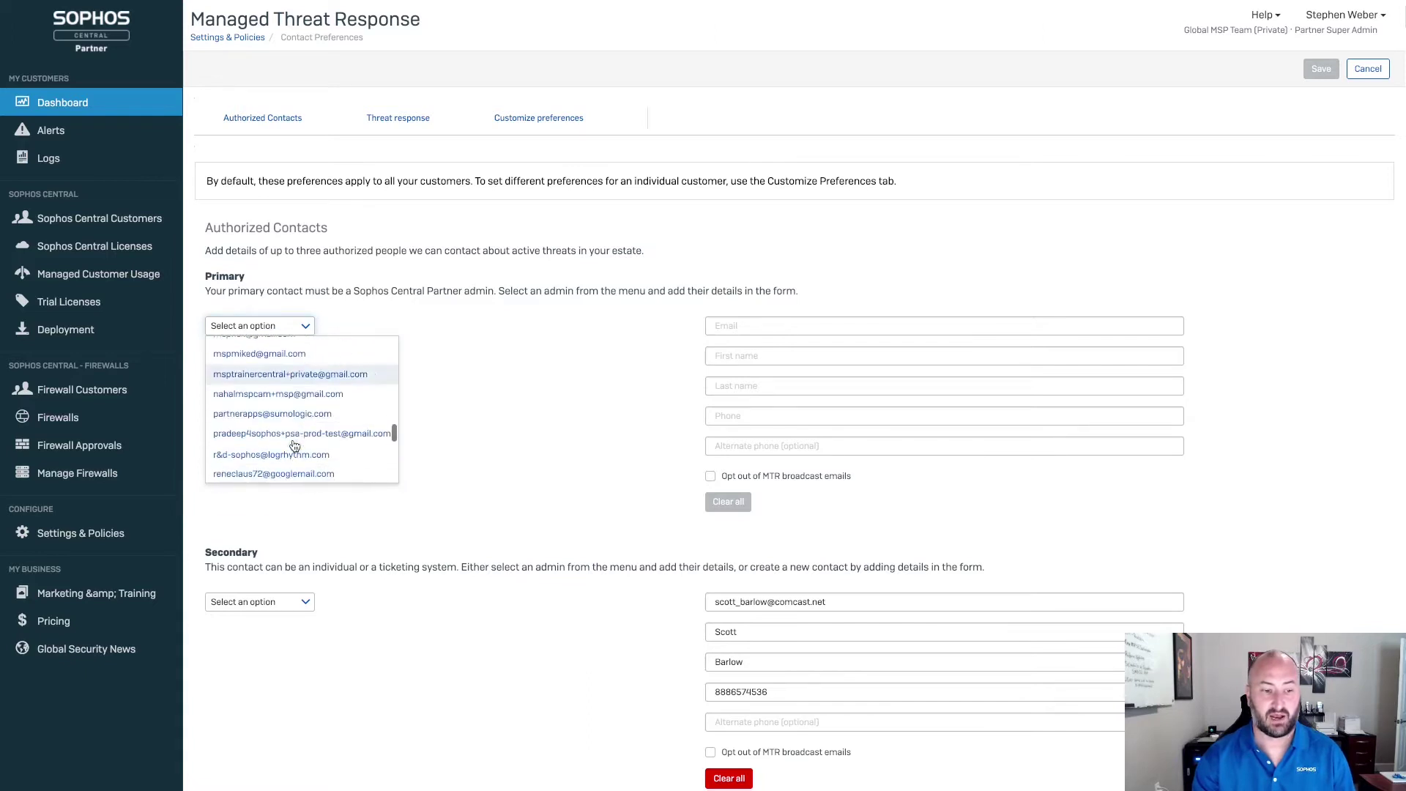
pyautogui.scroll(-4, 294, 446)
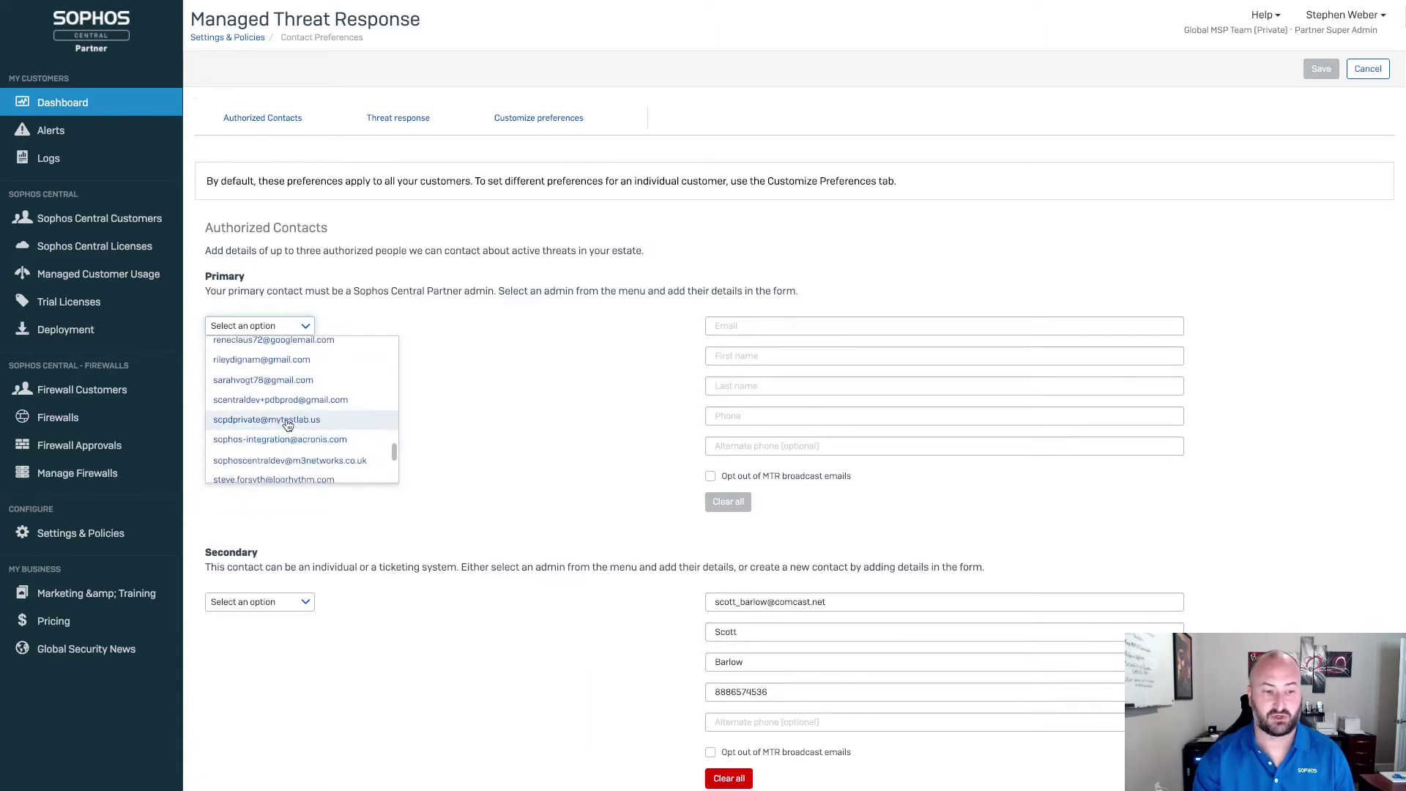
pyautogui.click(286, 421)
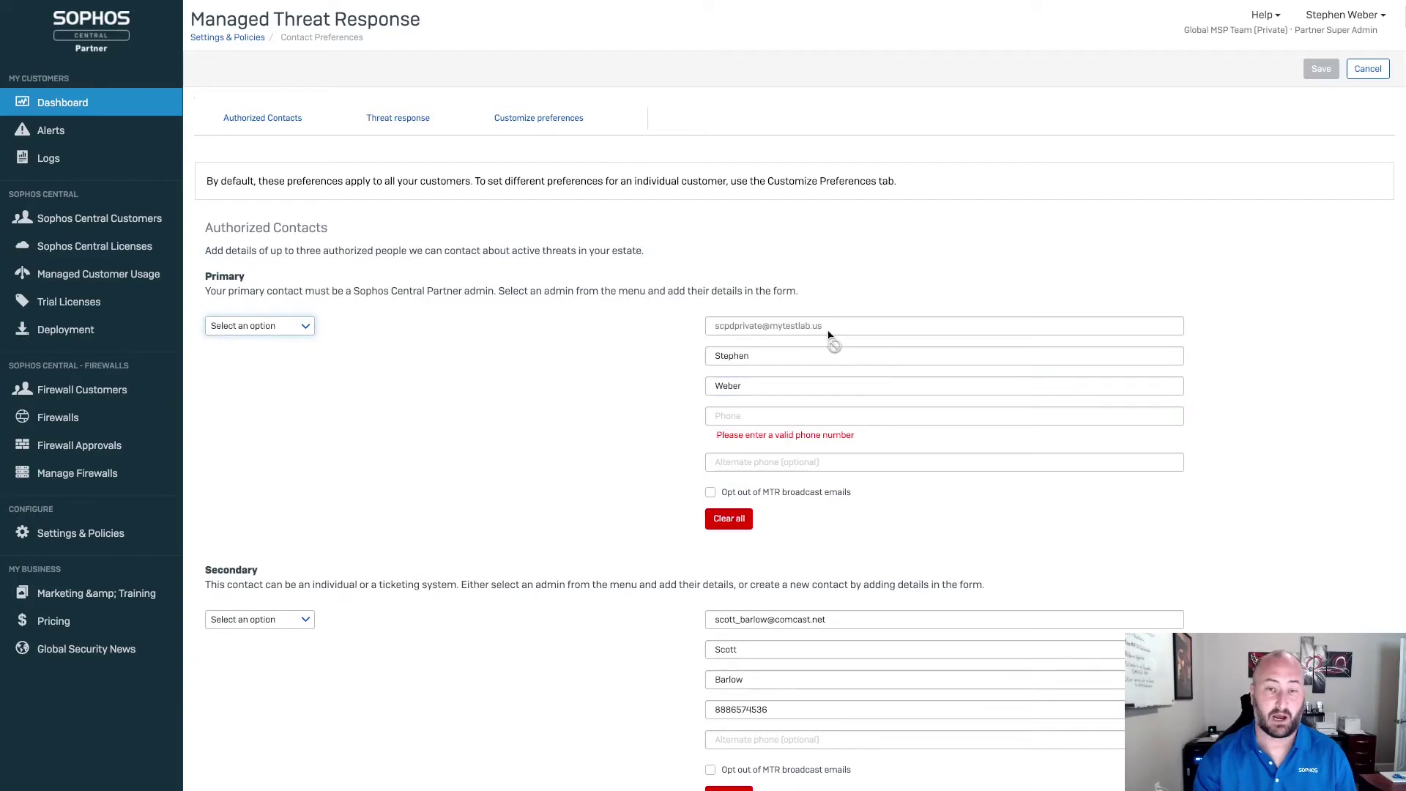
# Step: Enter the primary contact's phone number
pyautogui.click(771, 383)
pyautogui.click(745, 421)
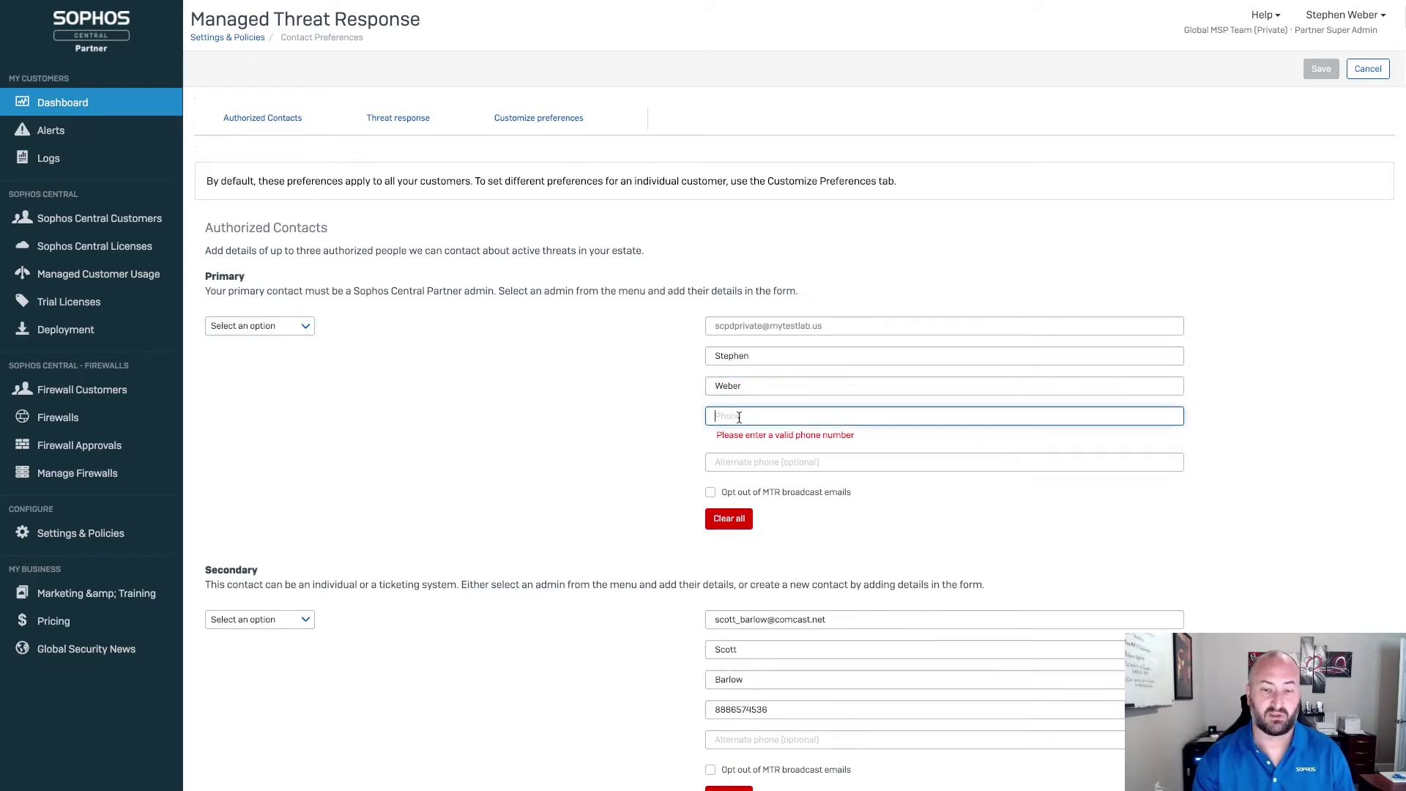
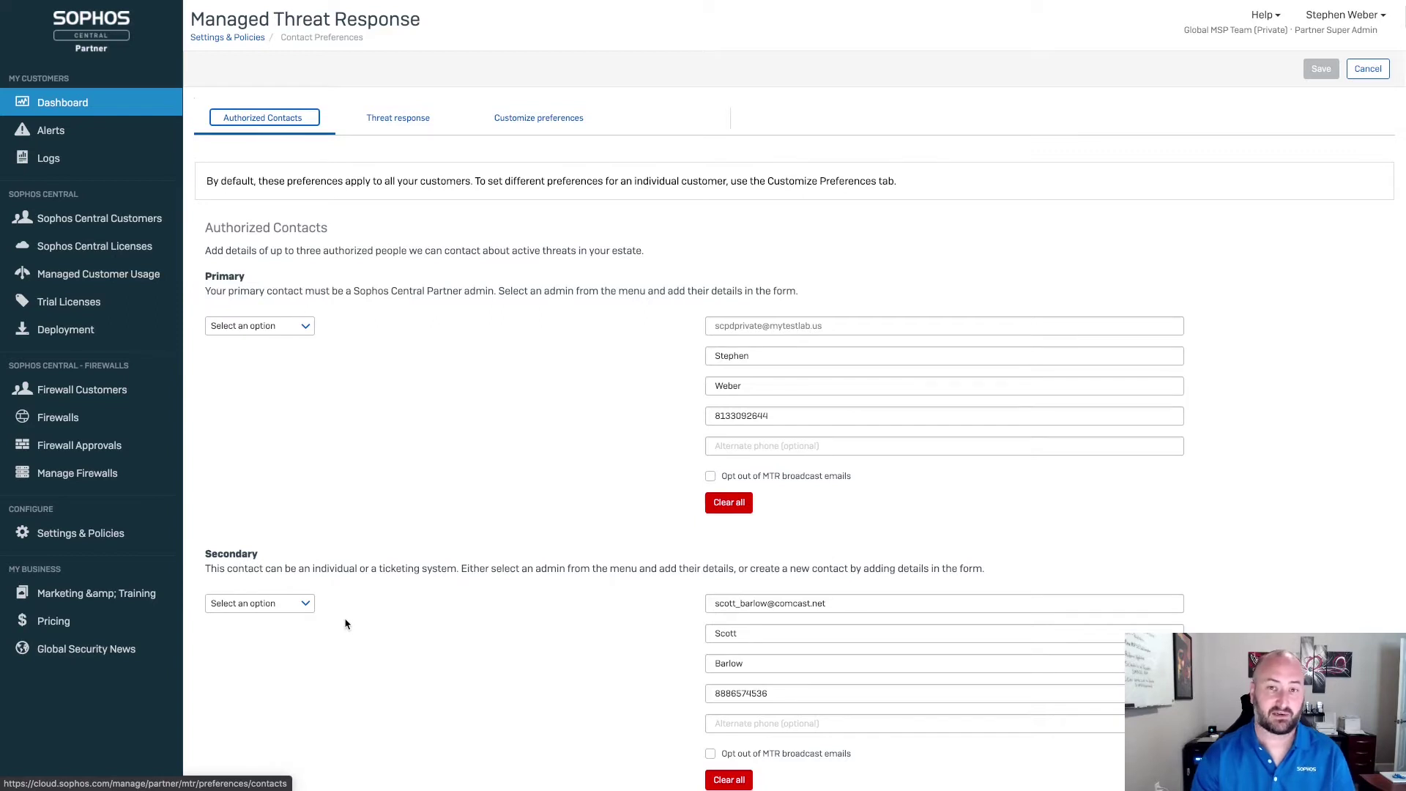
pyautogui.click(306, 610)
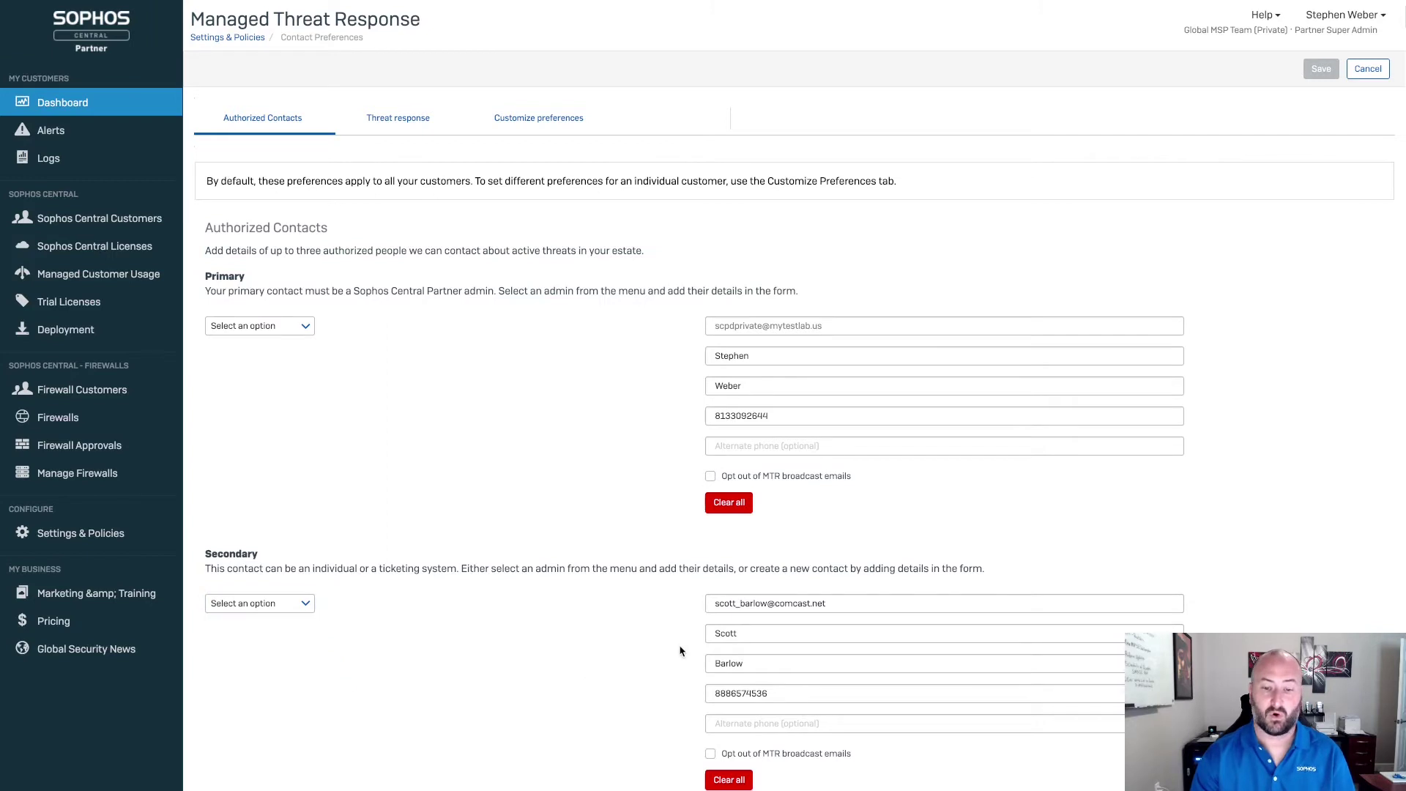
pyautogui.click(768, 632)
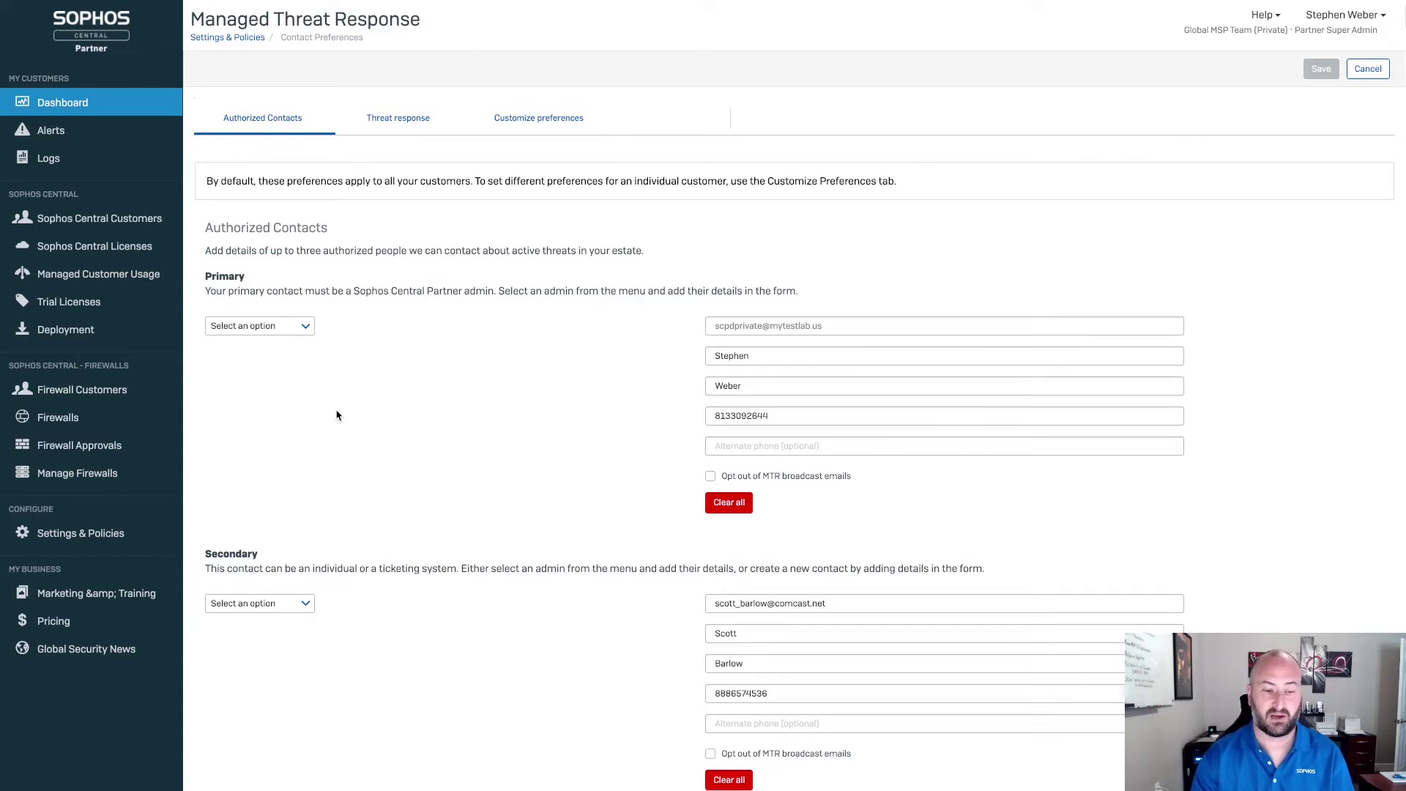
pyautogui.scroll(-4, 374, 649)
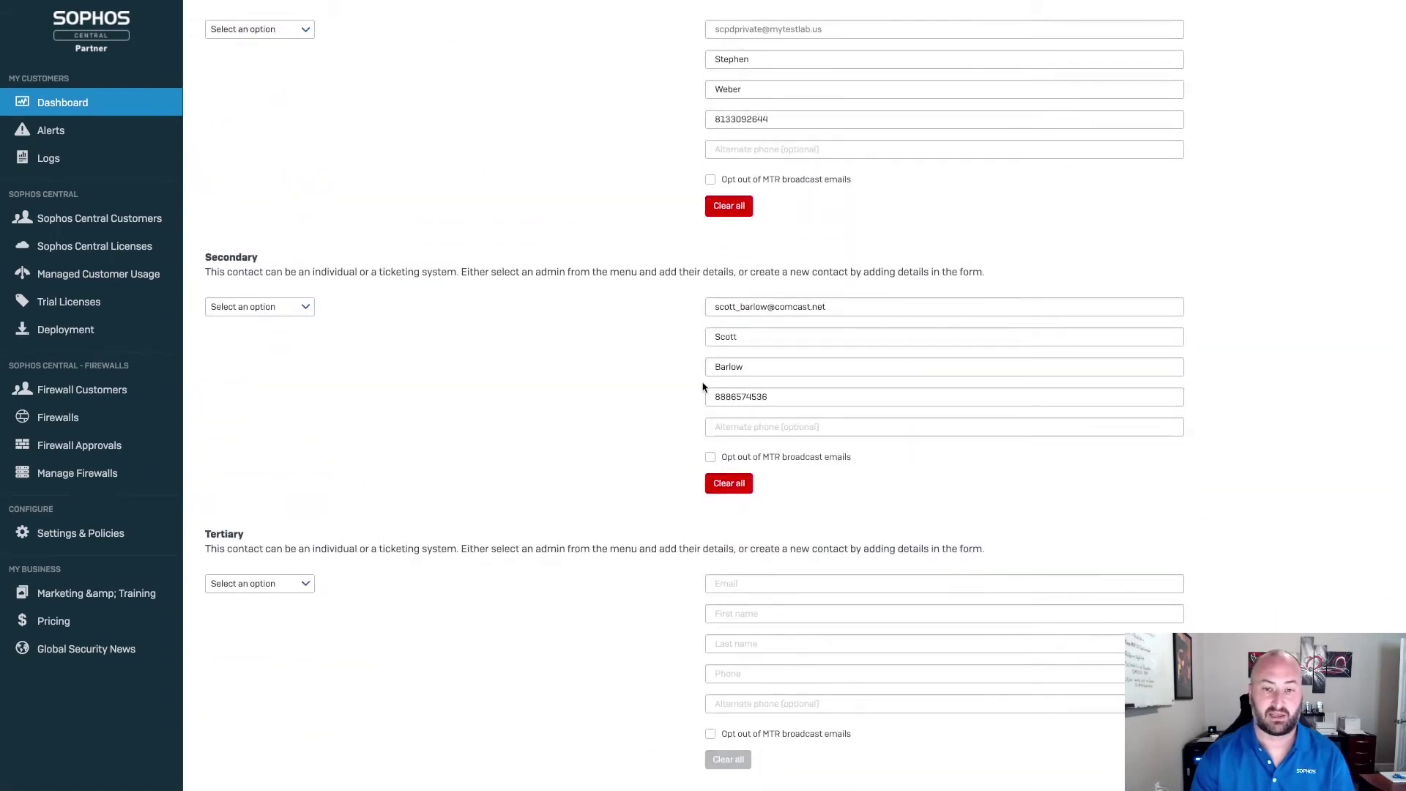
pyautogui.scroll(4, 593, 390)
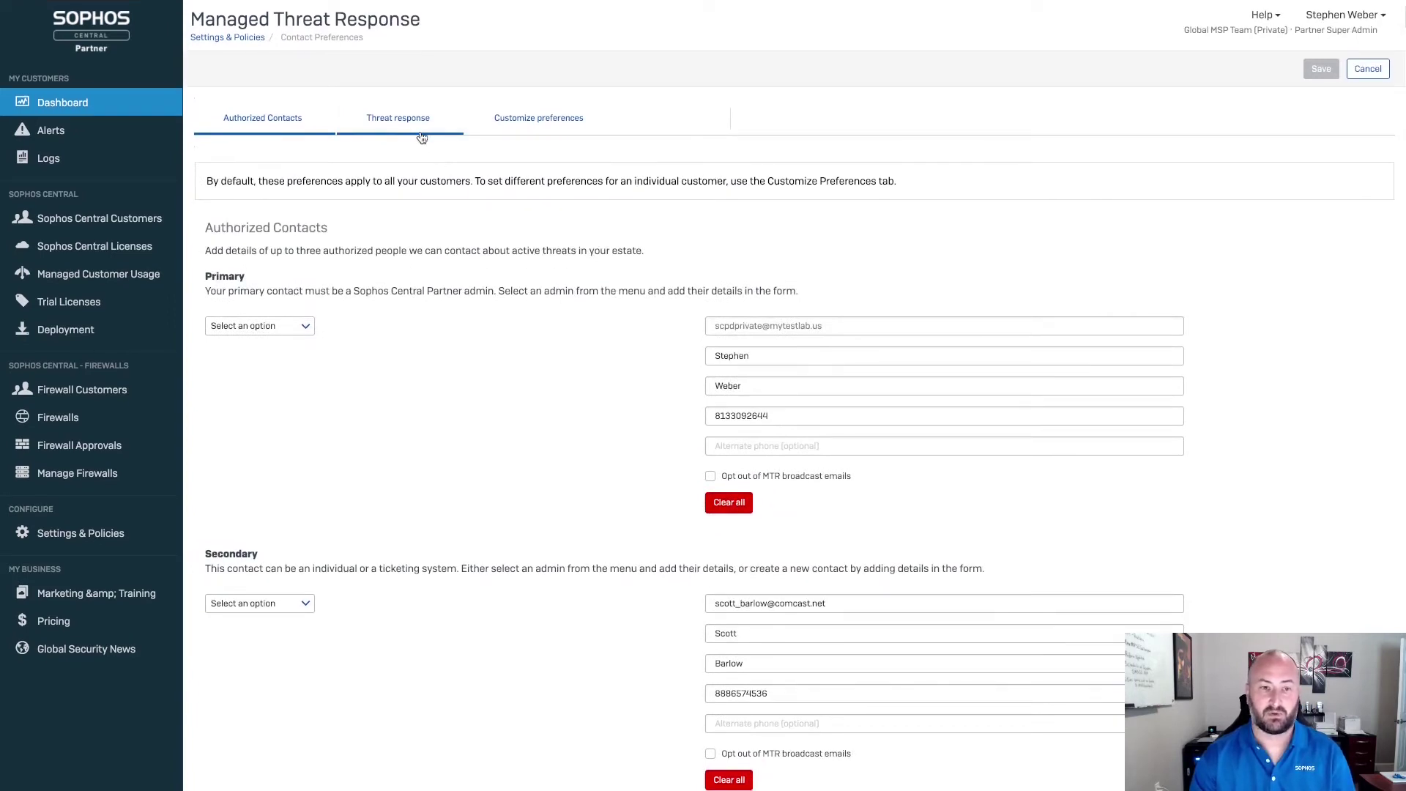
# Step: On the Threat response tab, switch the default mode from Authorize to Collaborate
pyautogui.click(401, 121)
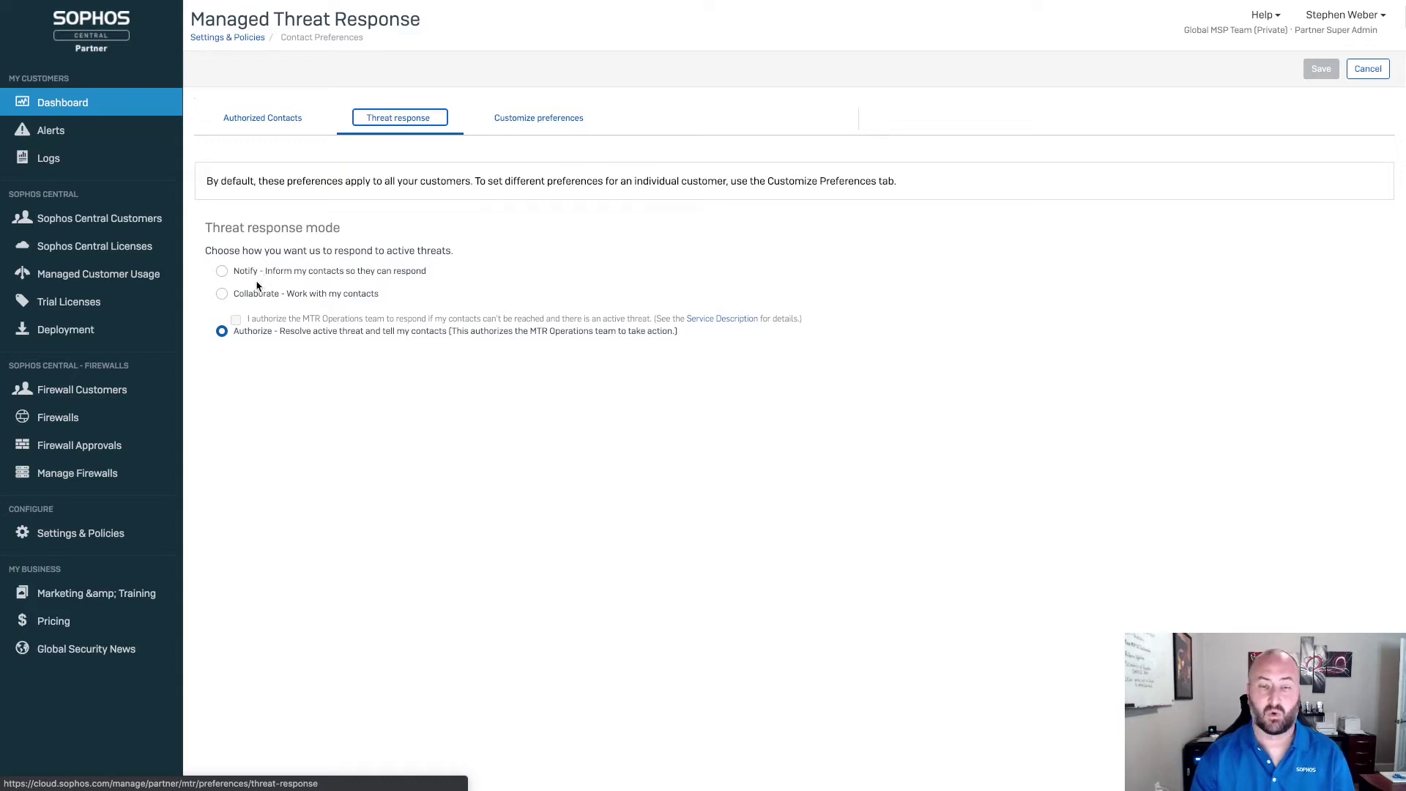
pyautogui.click(223, 296)
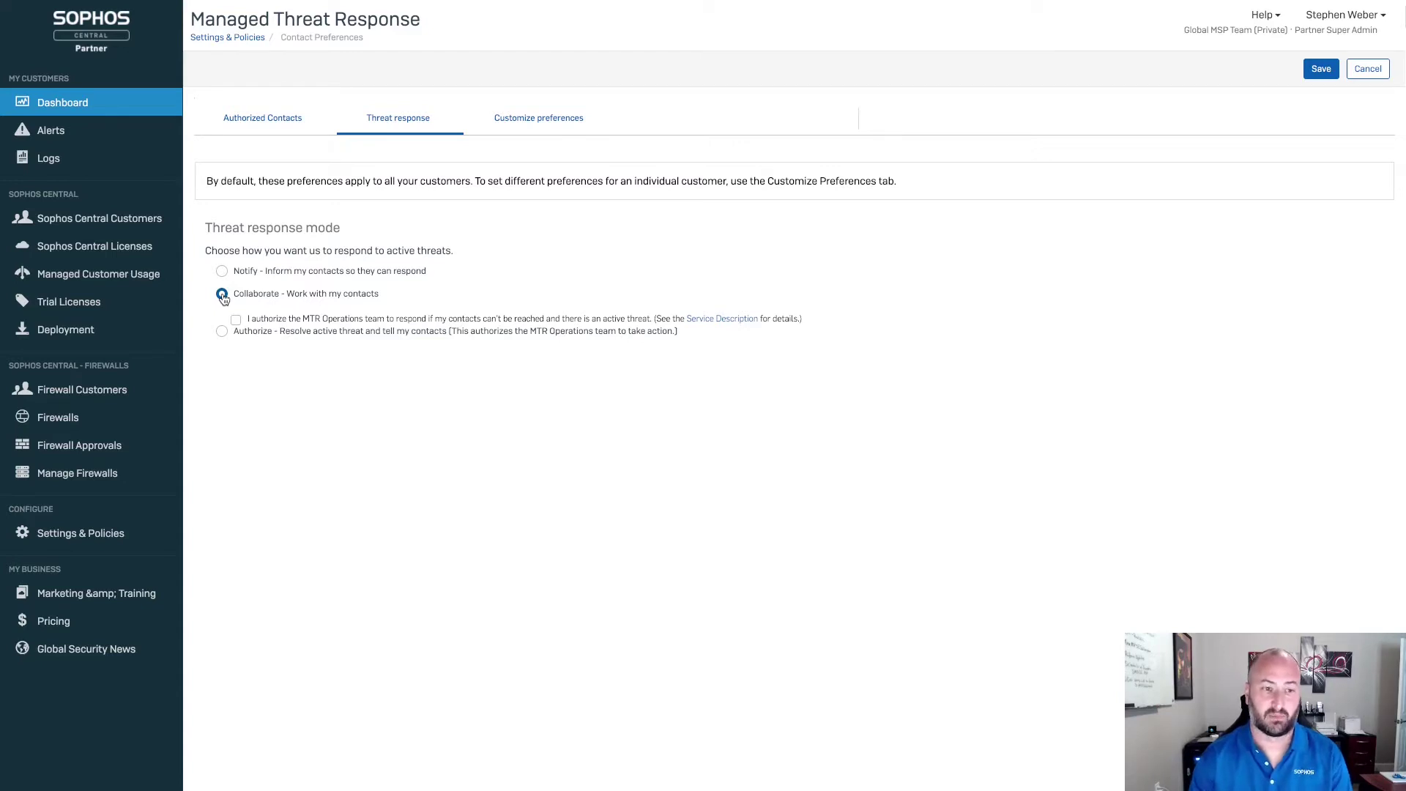
# Step: Tick the authorization checkbox under Collaborate, then switch the mode back to Authorize
pyautogui.click(236, 321)
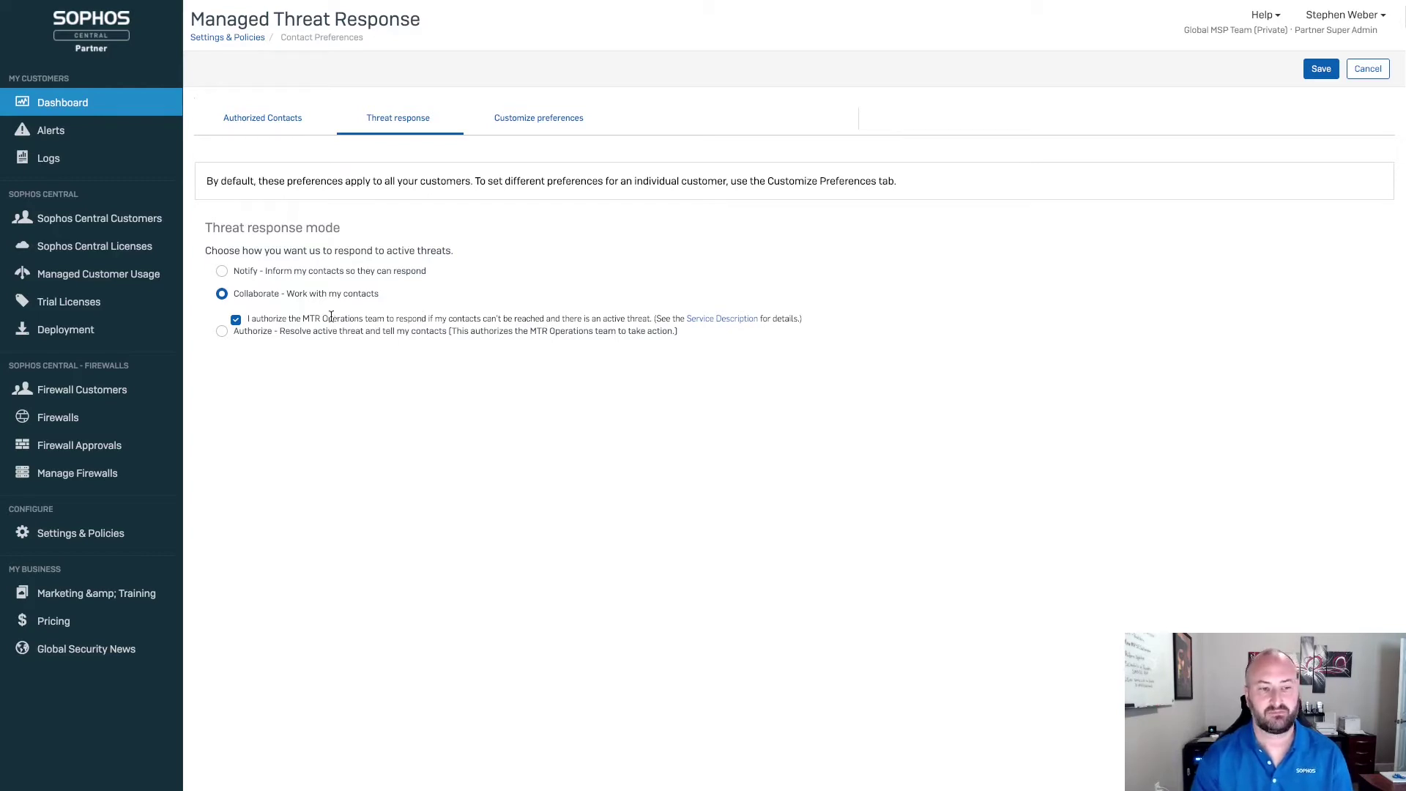
pyautogui.click(222, 333)
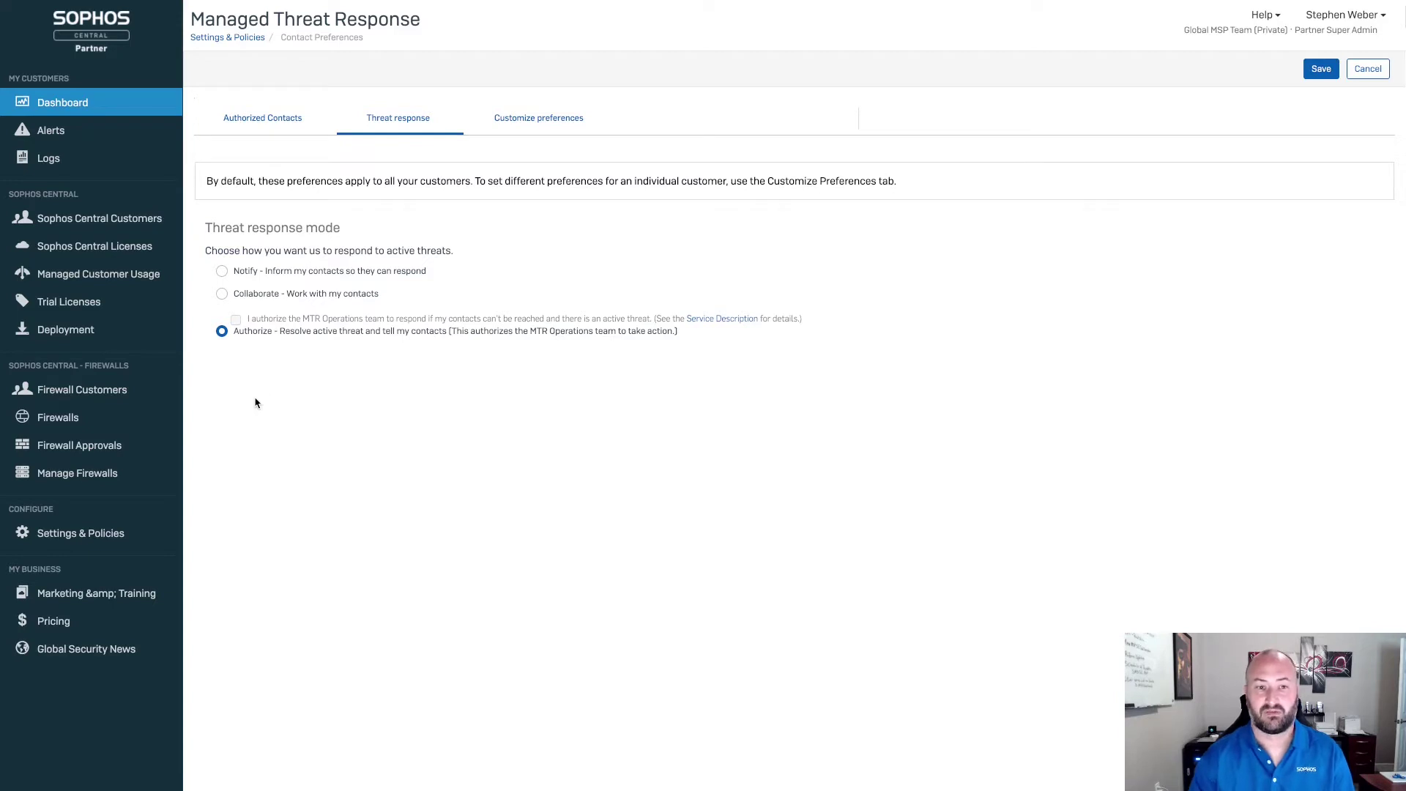
# Step: Show the Customize preferences tab listing per-customer MTR customization
pyautogui.click(527, 120)
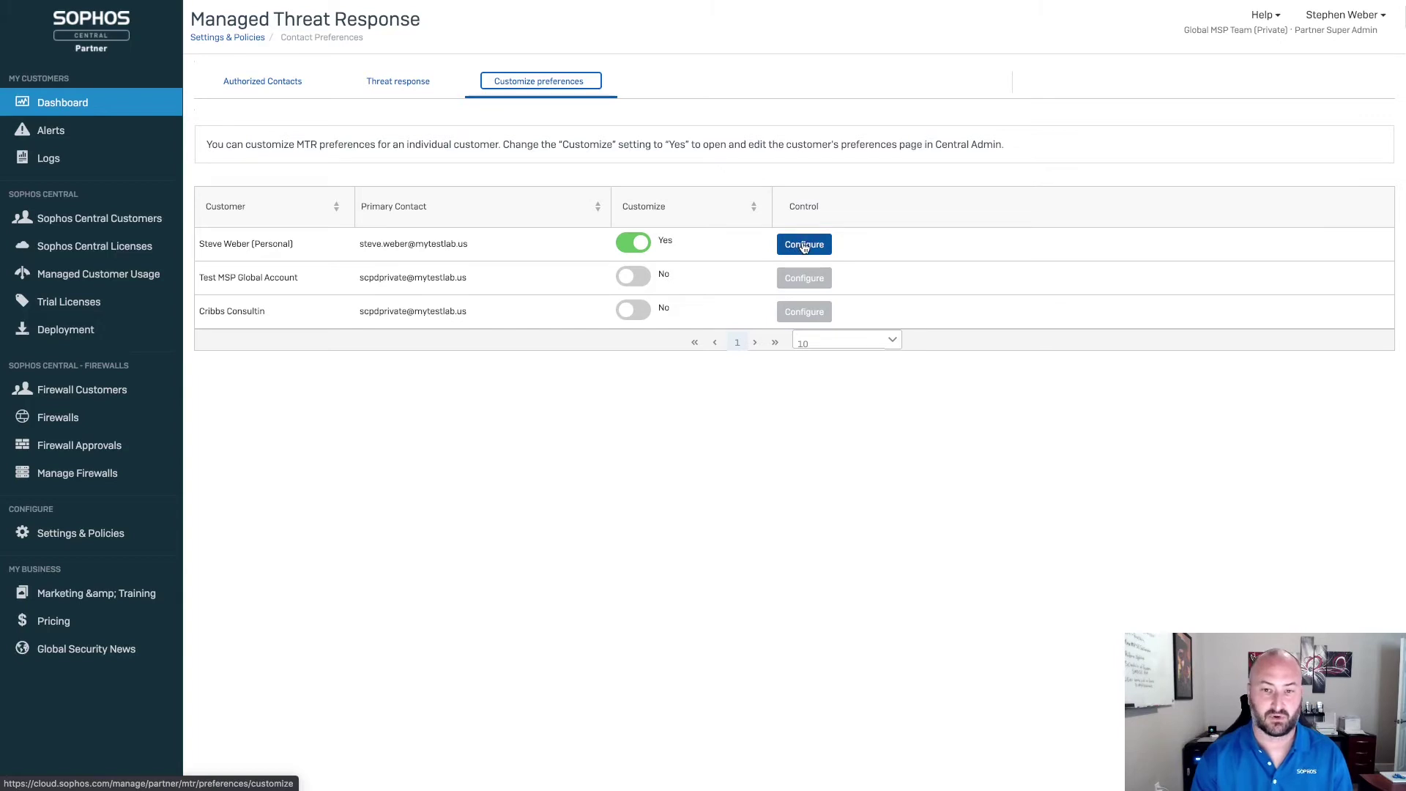
# Step: Configure the customized customer in Central Admin and go to its Global Settings
pyautogui.click(805, 245)
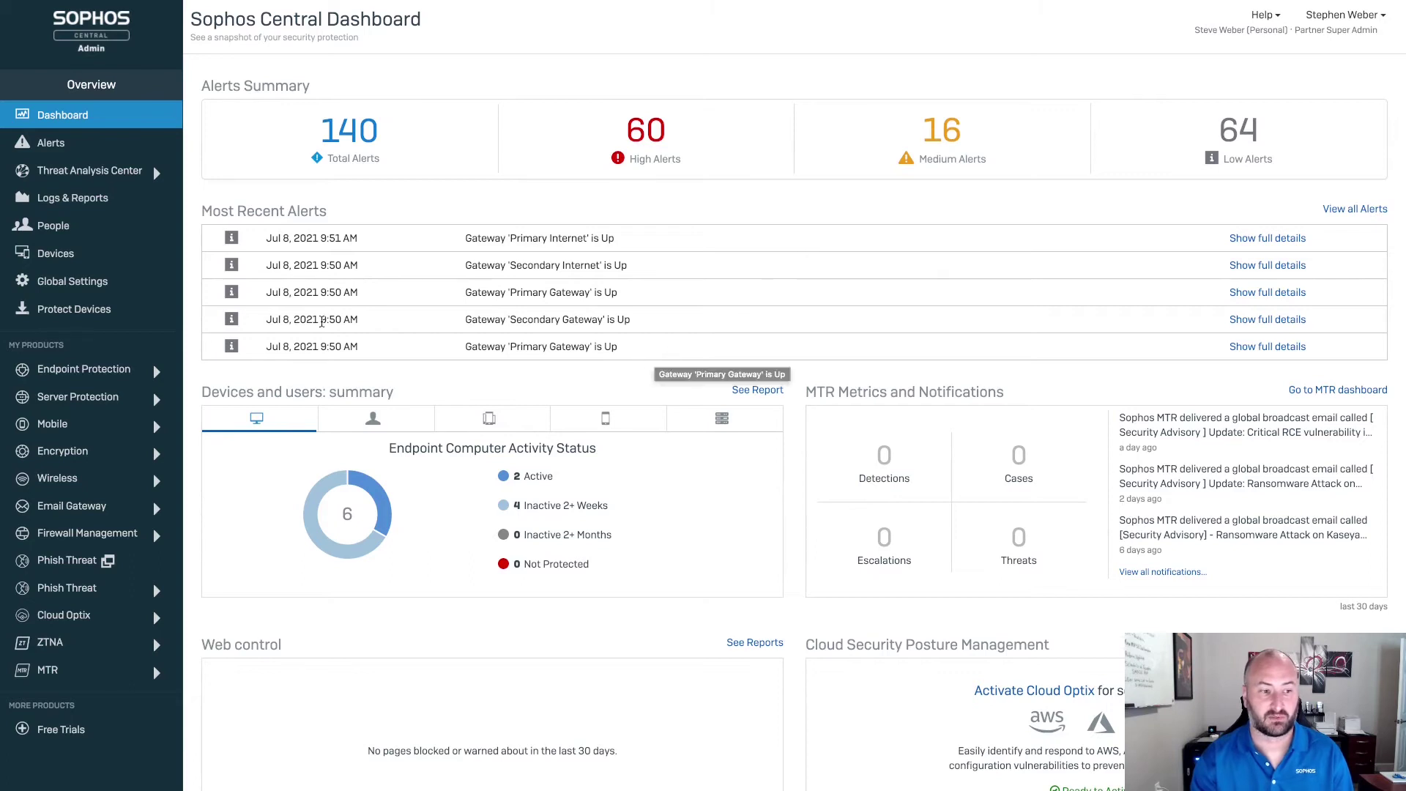
pyautogui.click(83, 282)
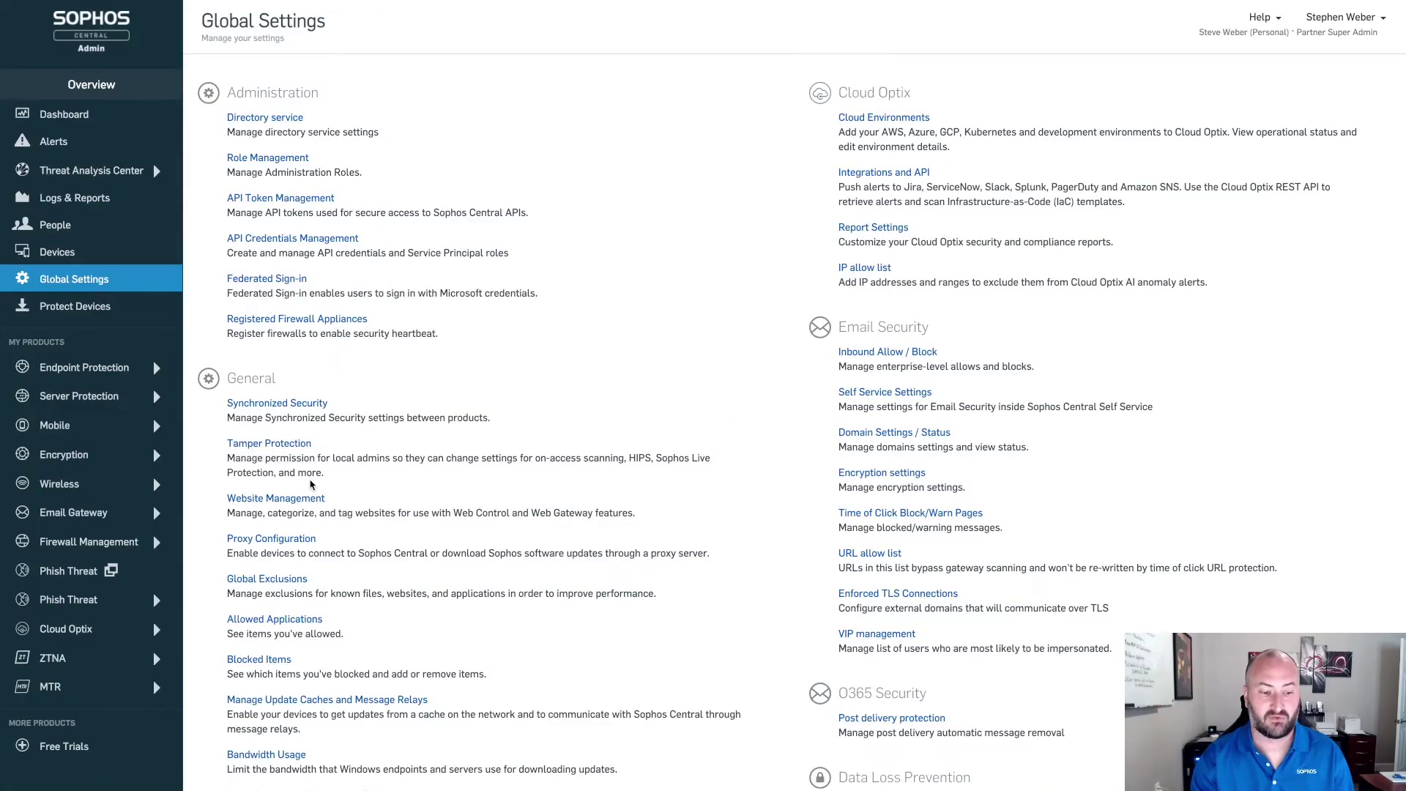
# Step: Open the customer's MTR preferences, review authorized contacts, then view the threat response mode
pyautogui.scroll(-3, 311, 484)
pyautogui.scroll(-2, 311, 484)
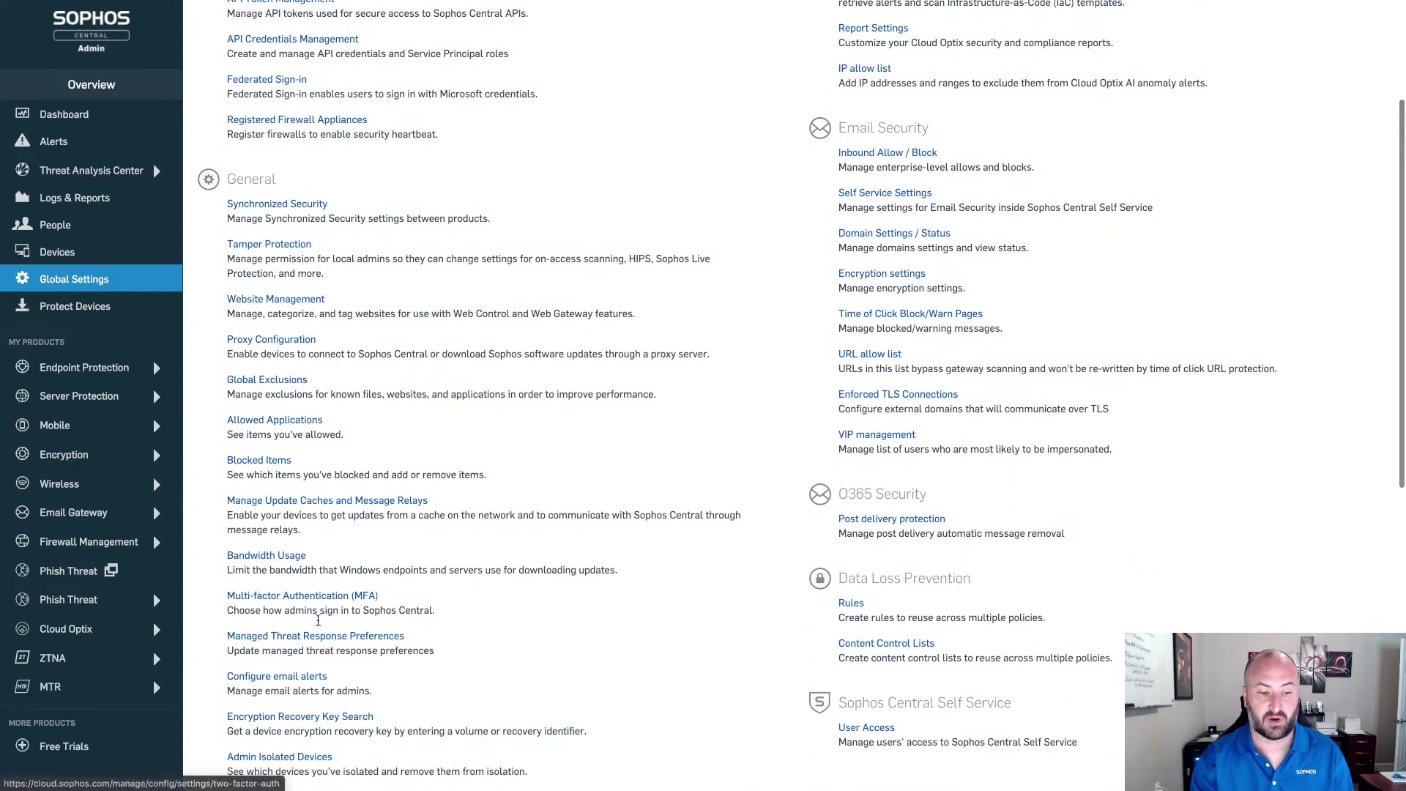
pyautogui.click(336, 637)
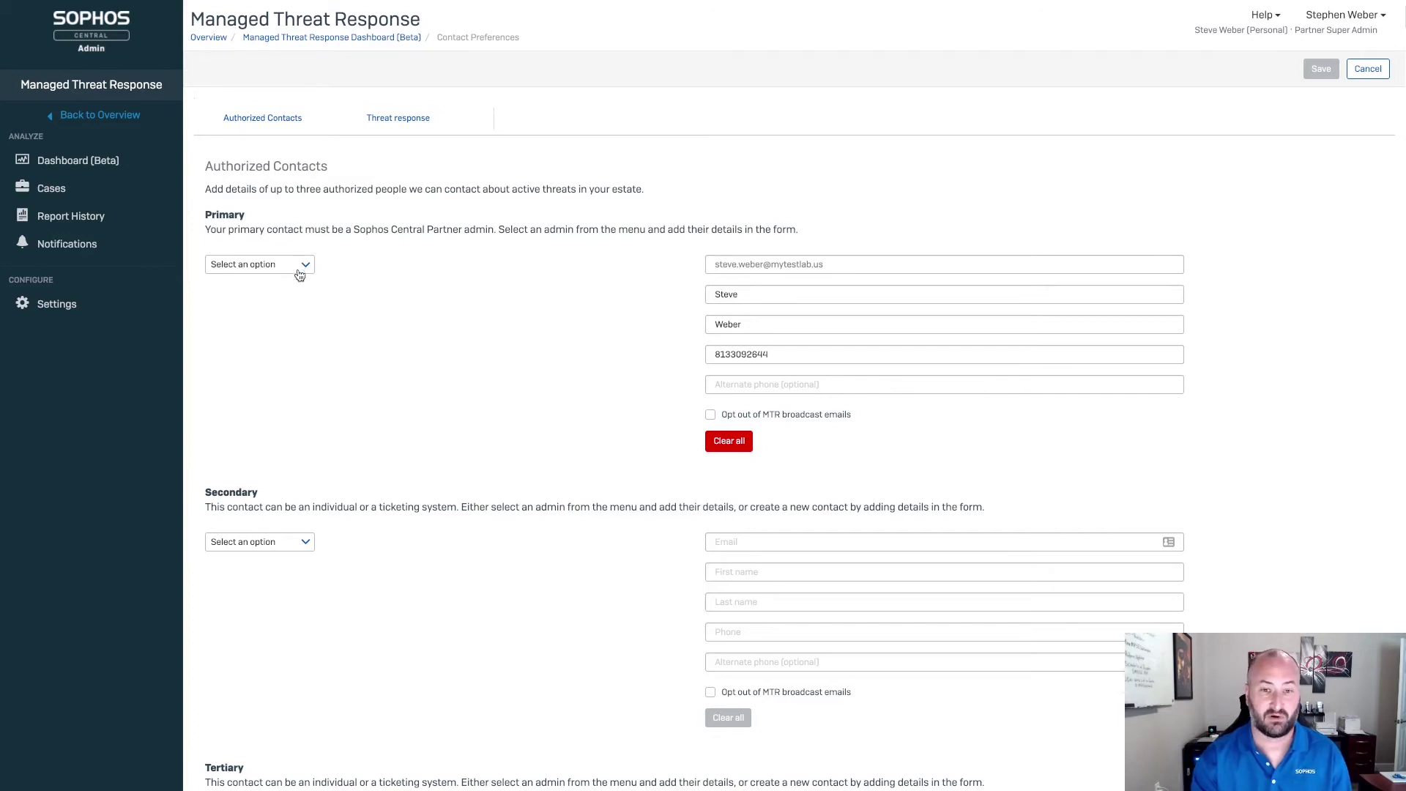
pyautogui.click(716, 571)
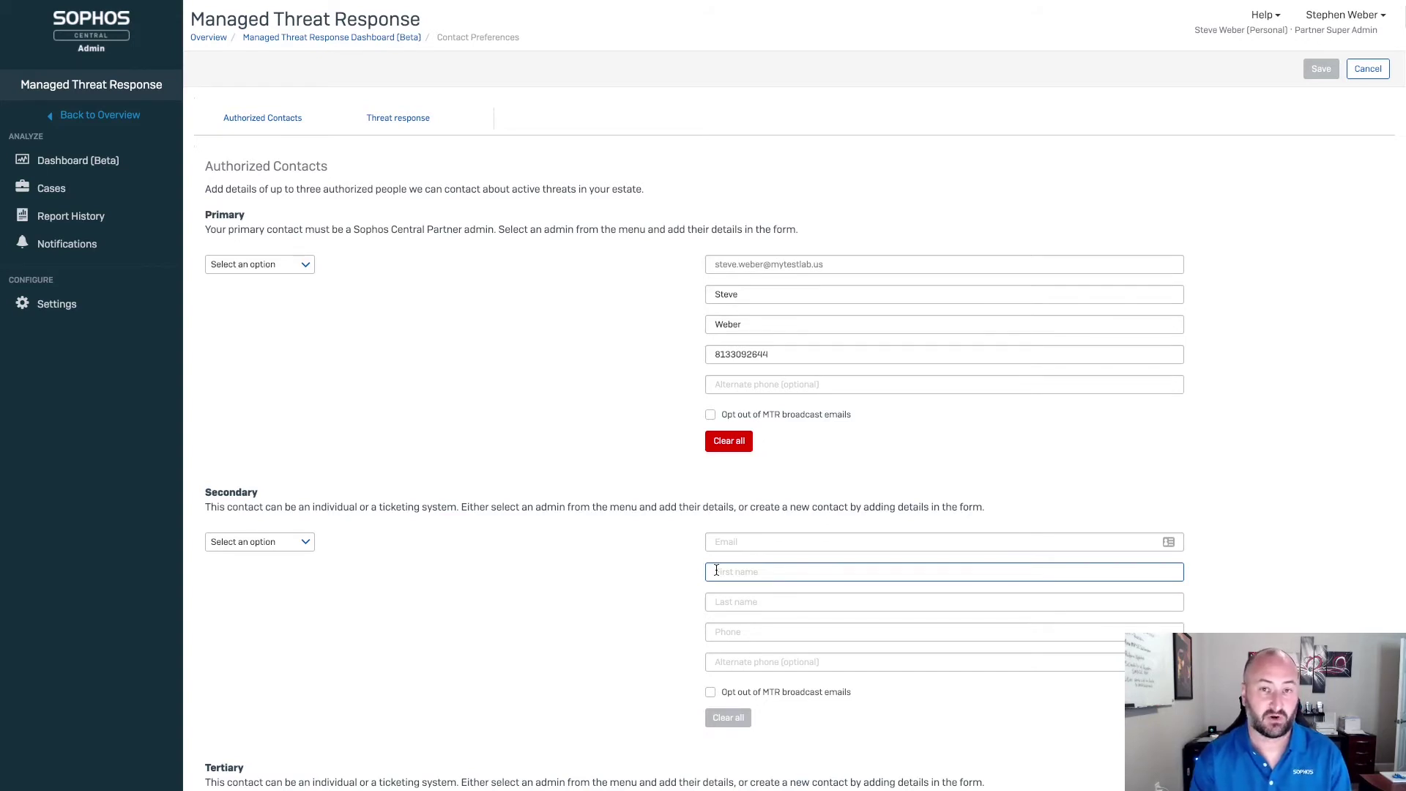
pyautogui.click(582, 355)
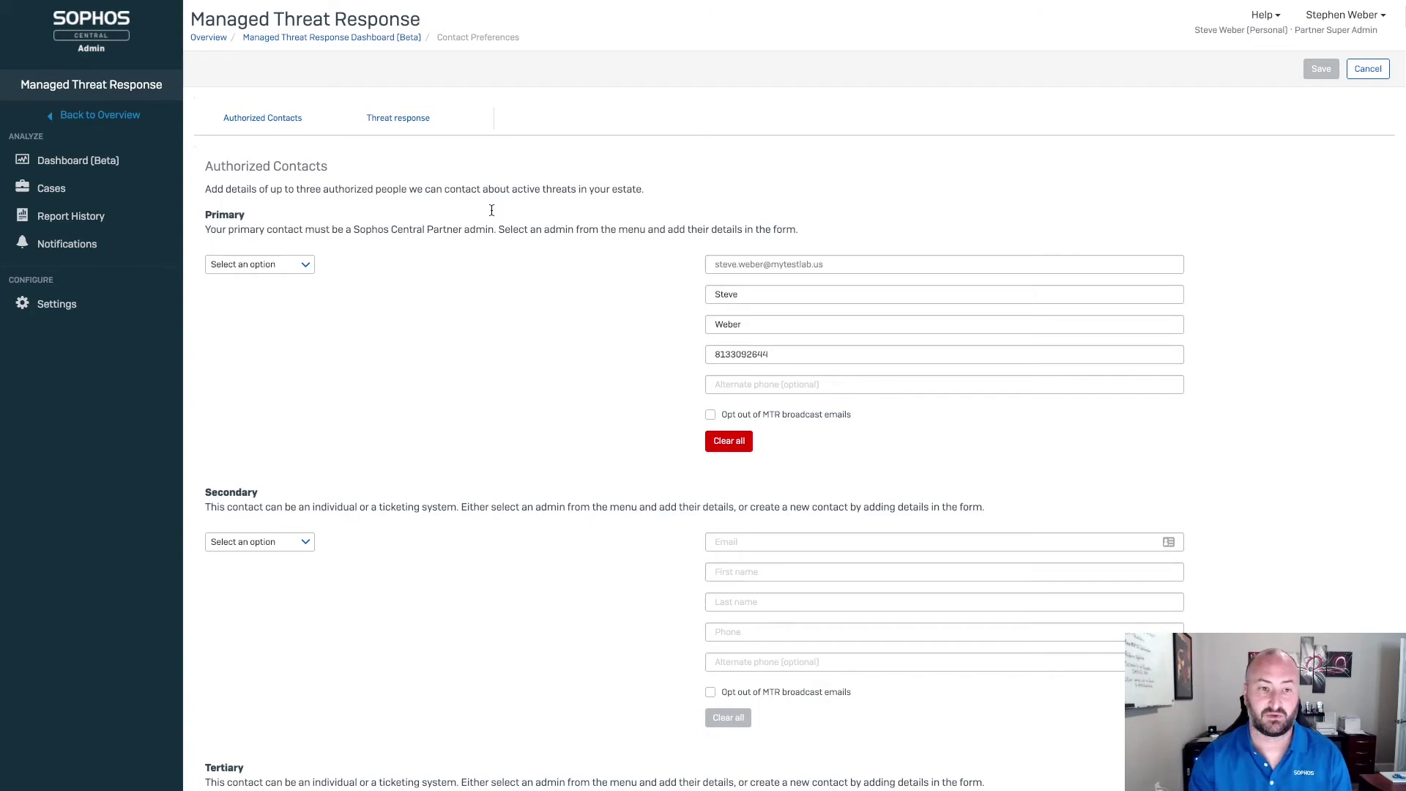
pyautogui.click(412, 121)
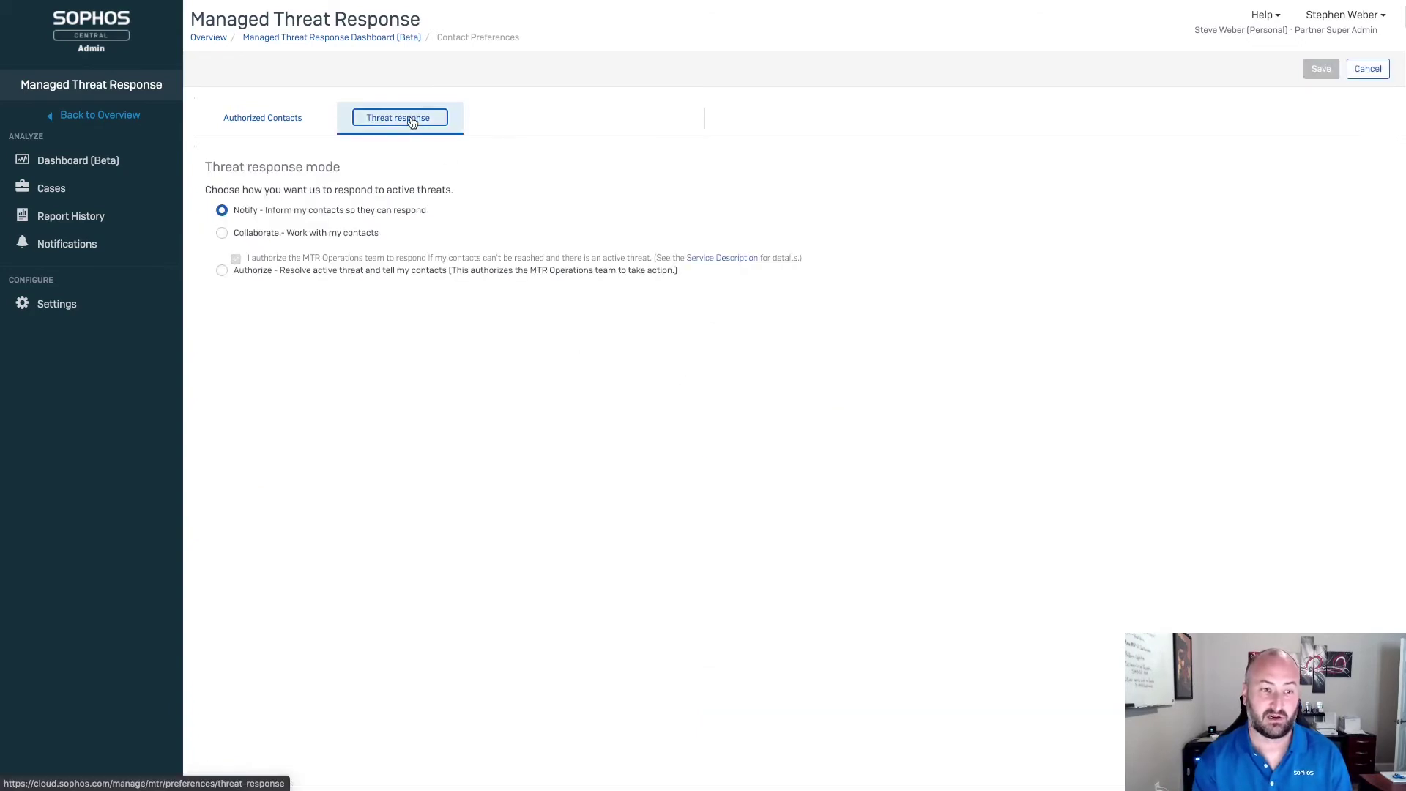
# Step: Set the customer's threat response mode to Collaborate
pyautogui.click(221, 233)
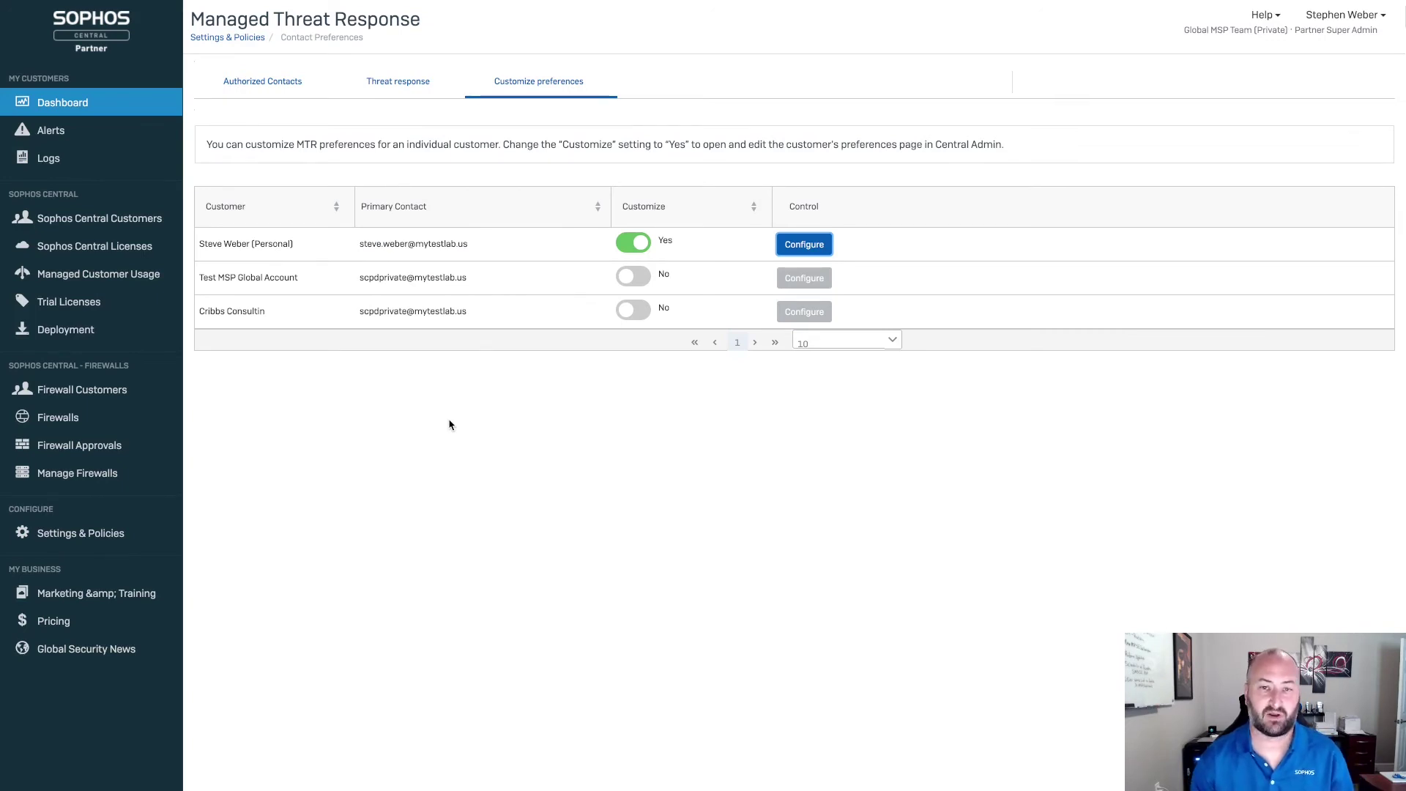
# Step: Review the default Authorized Contacts, then go to Managed Customer Usage
pyautogui.click(276, 87)
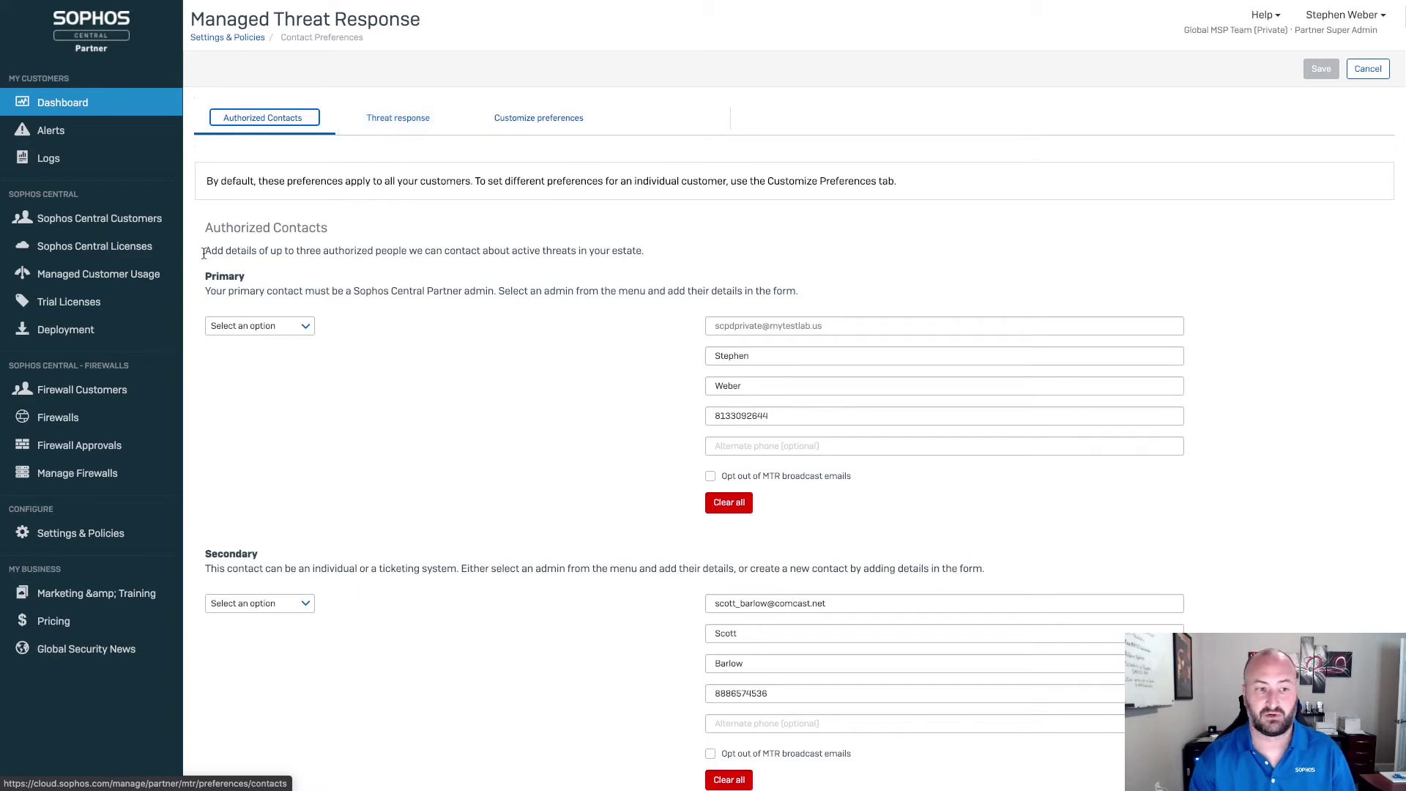
pyautogui.click(113, 281)
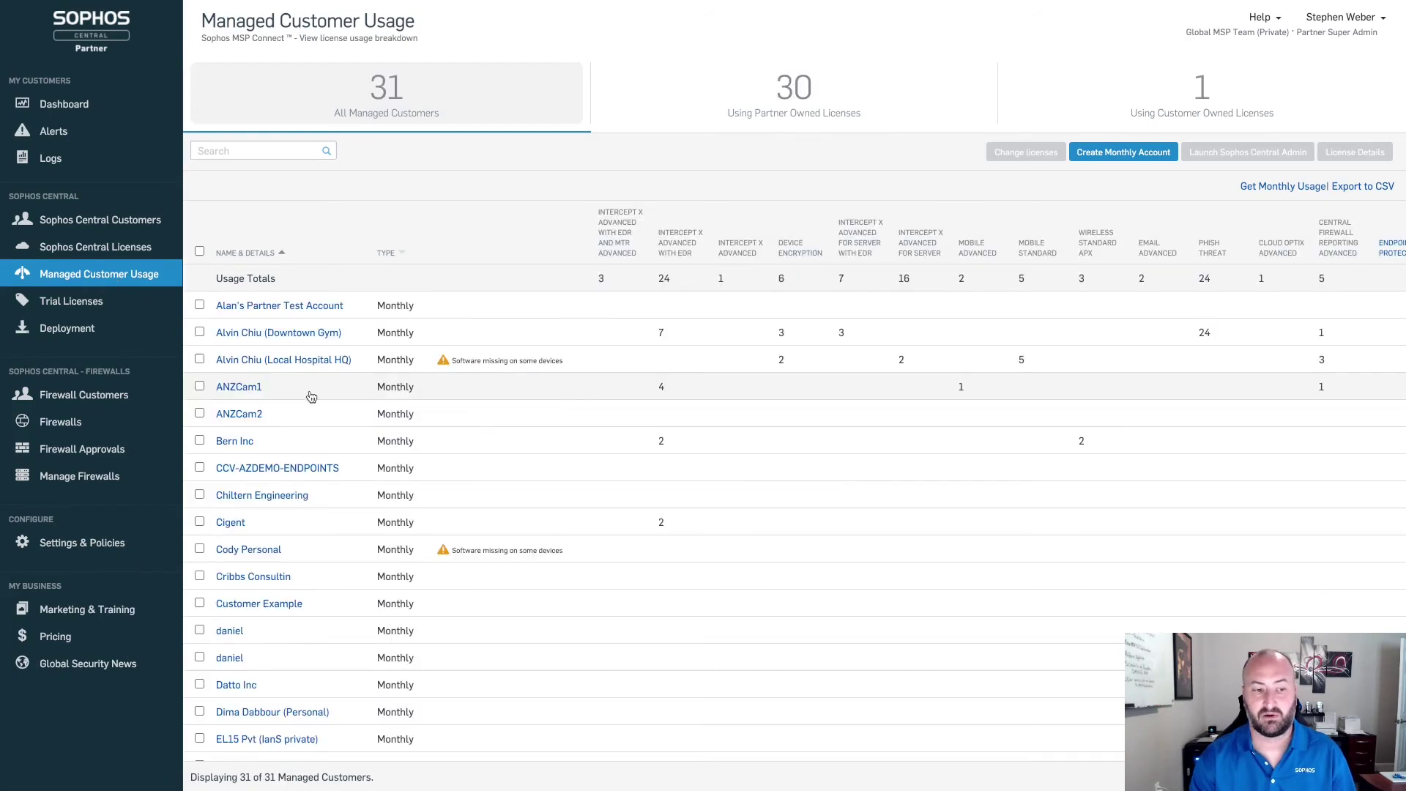
# Step: Select ANZCam1 and ANZCam2 and limit their license change to Endpoint and Server types
pyautogui.click(200, 414)
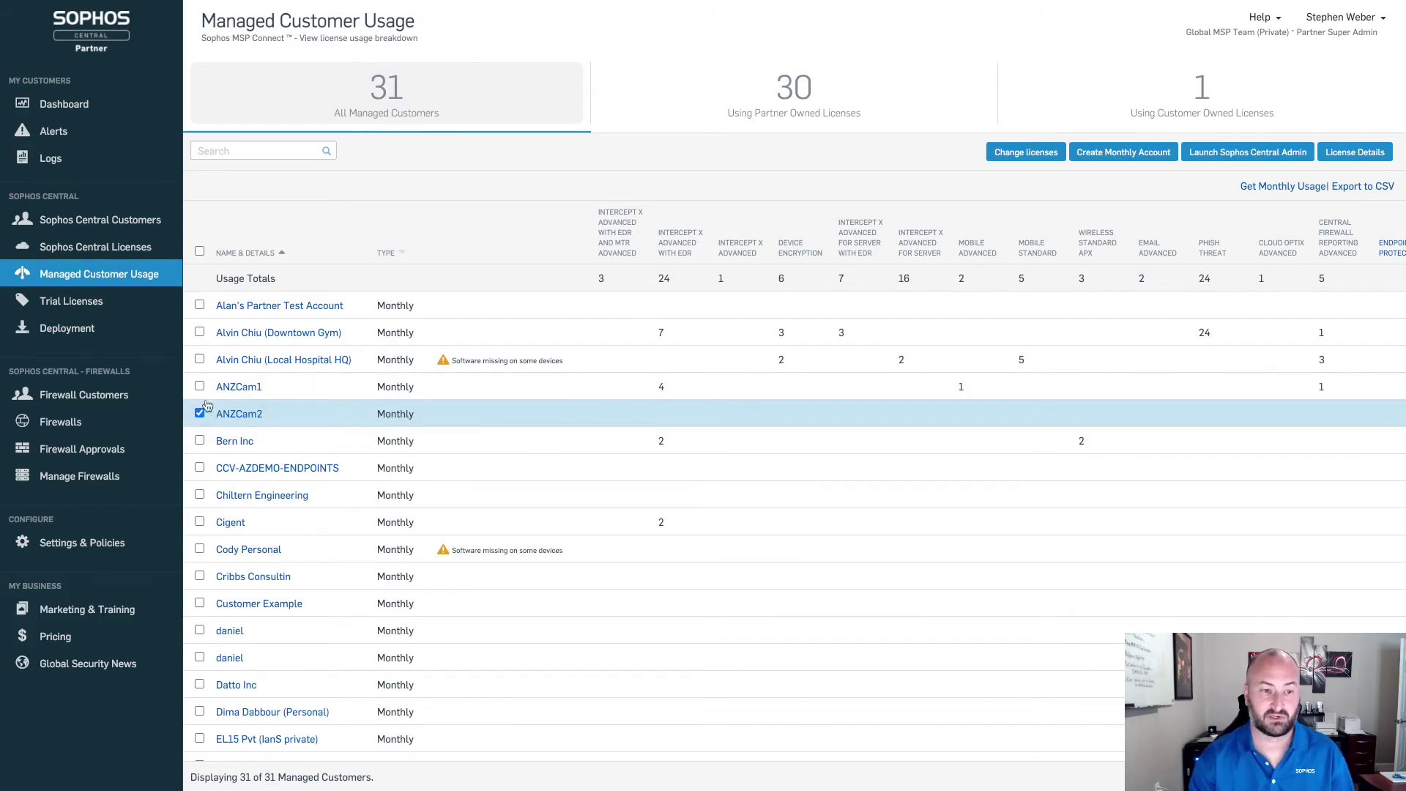
pyautogui.click(200, 386)
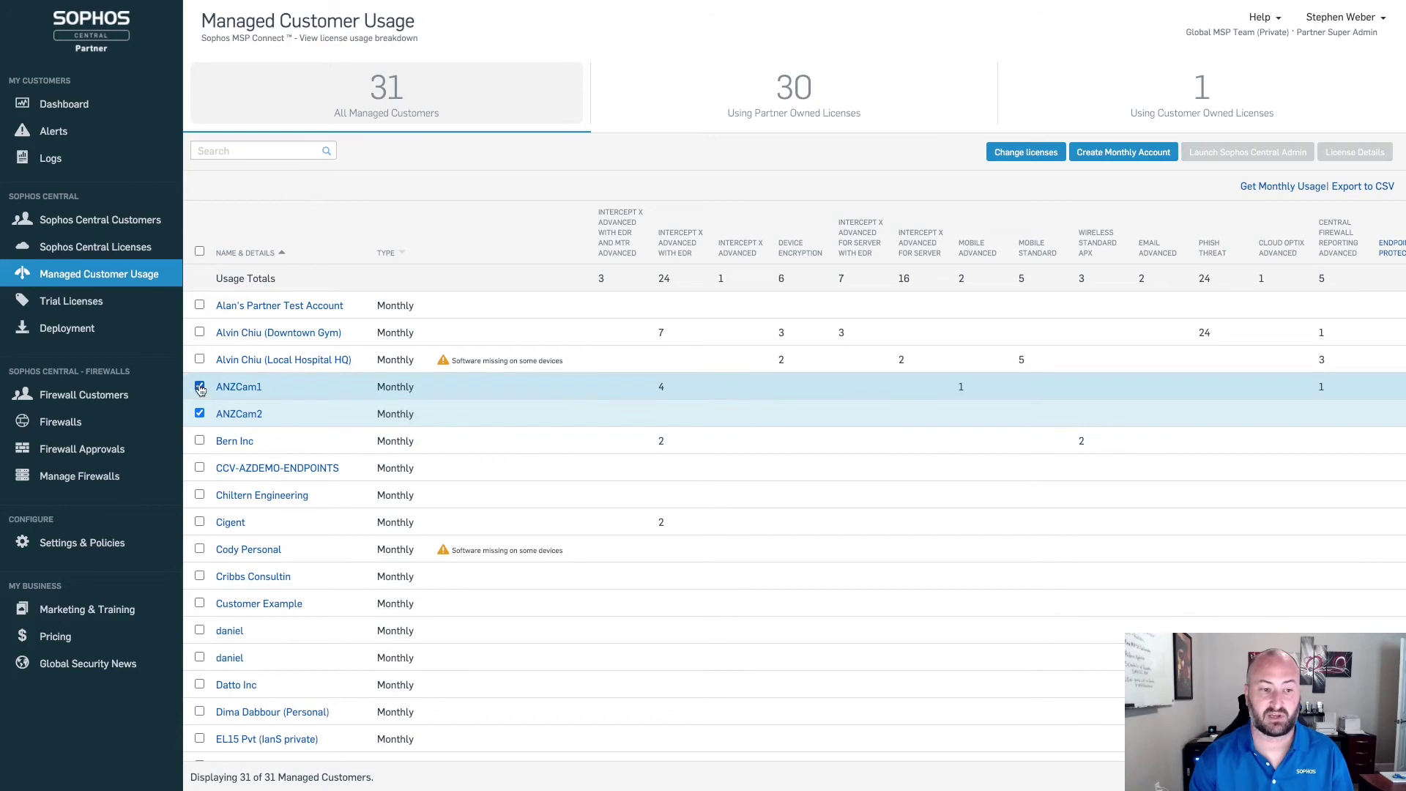
pyautogui.click(1023, 155)
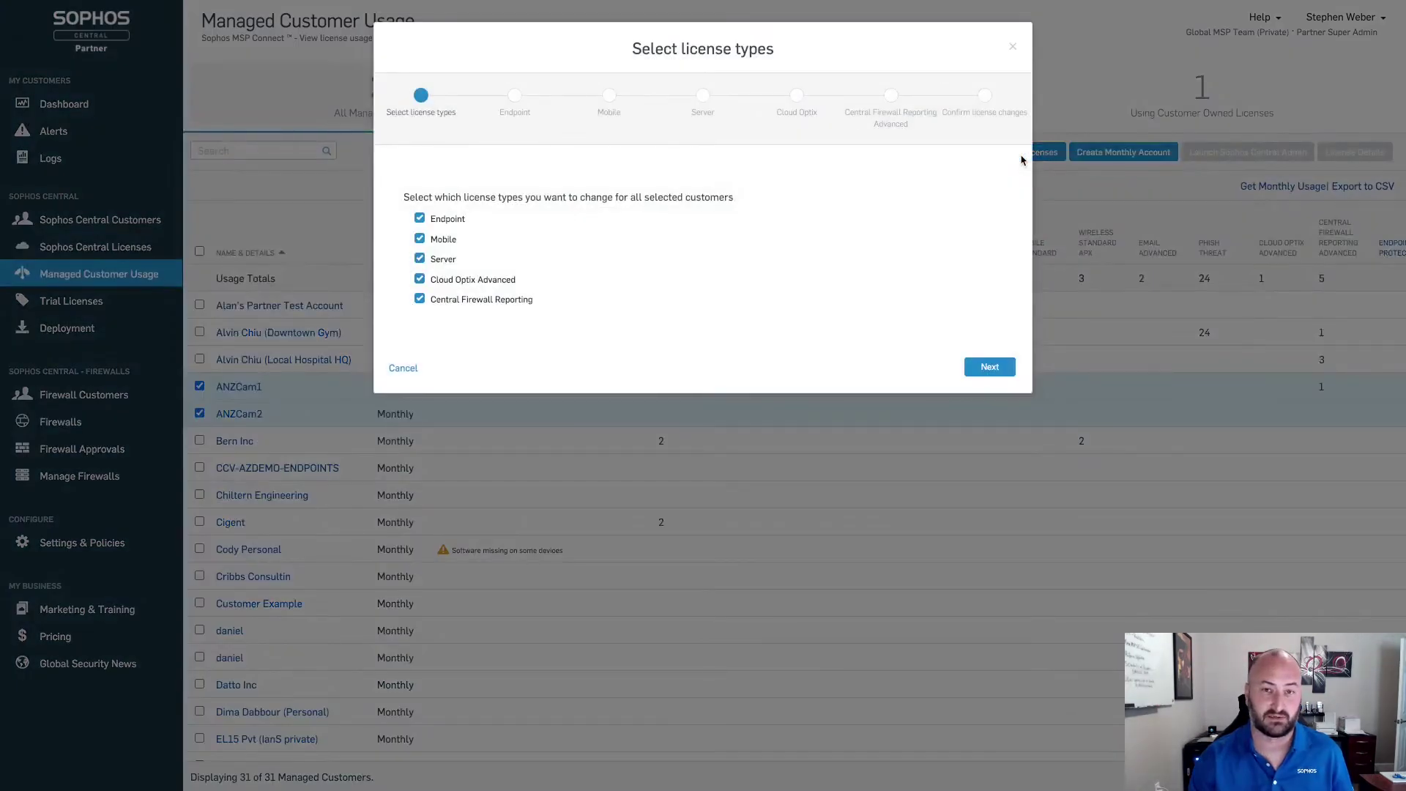
pyautogui.click(421, 240)
pyautogui.click(420, 279)
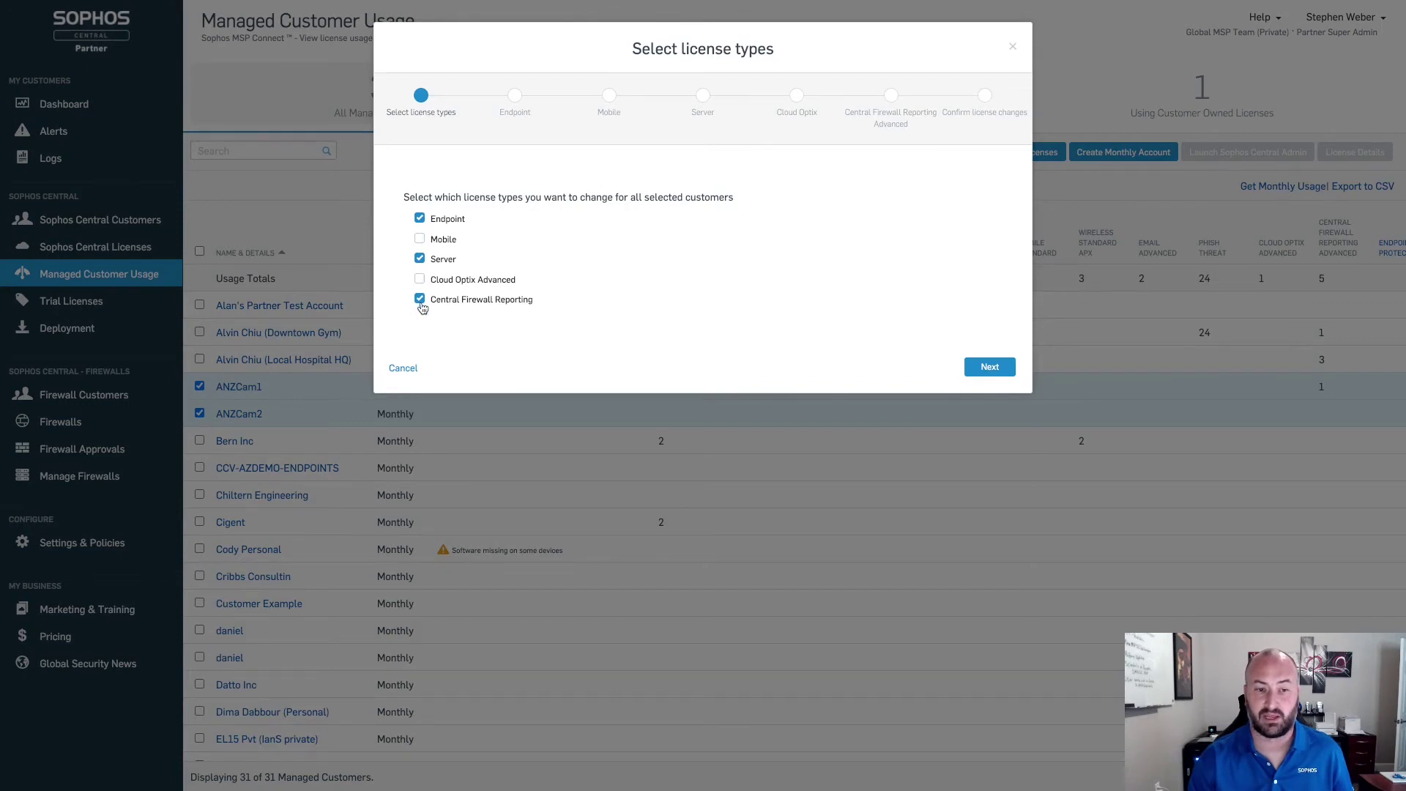
pyautogui.click(420, 301)
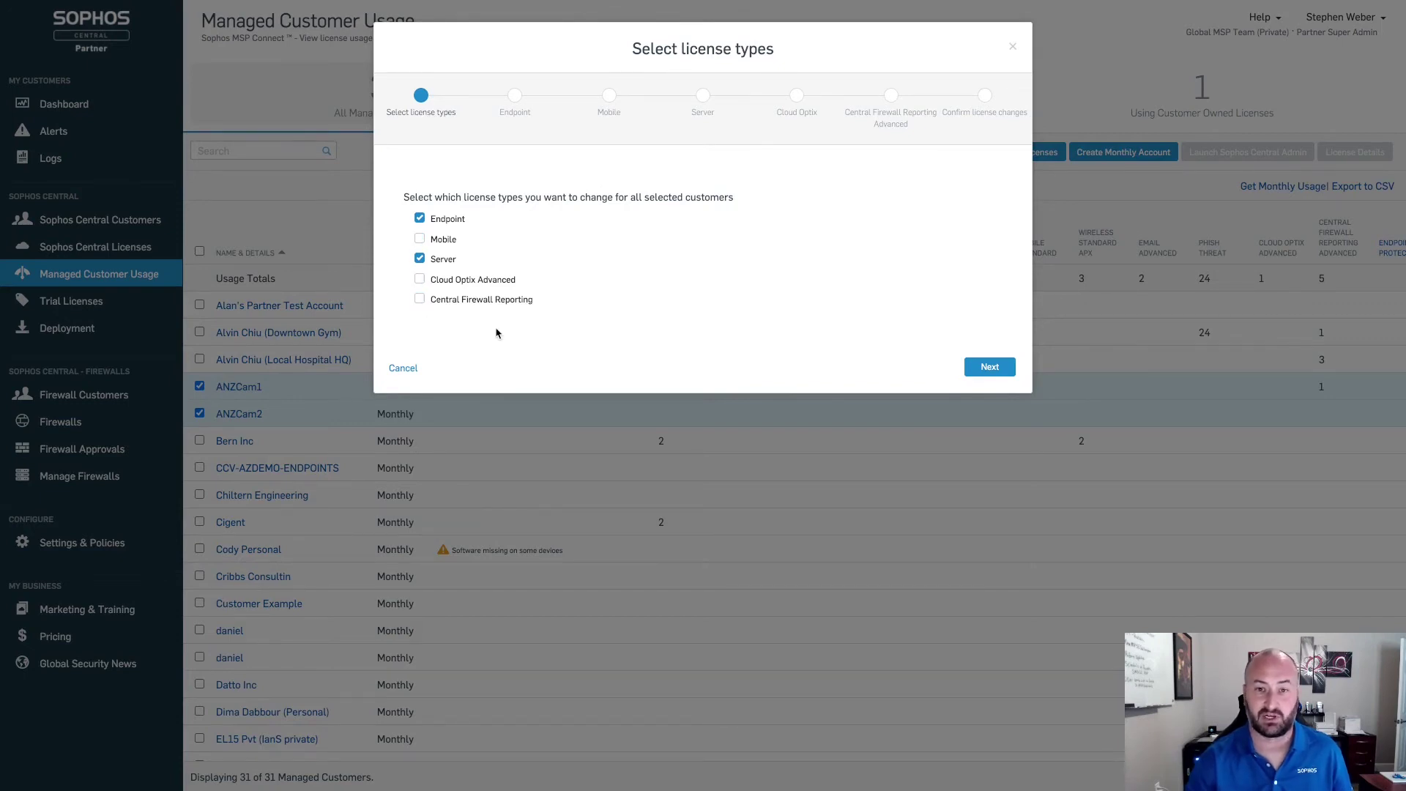
pyautogui.click(983, 368)
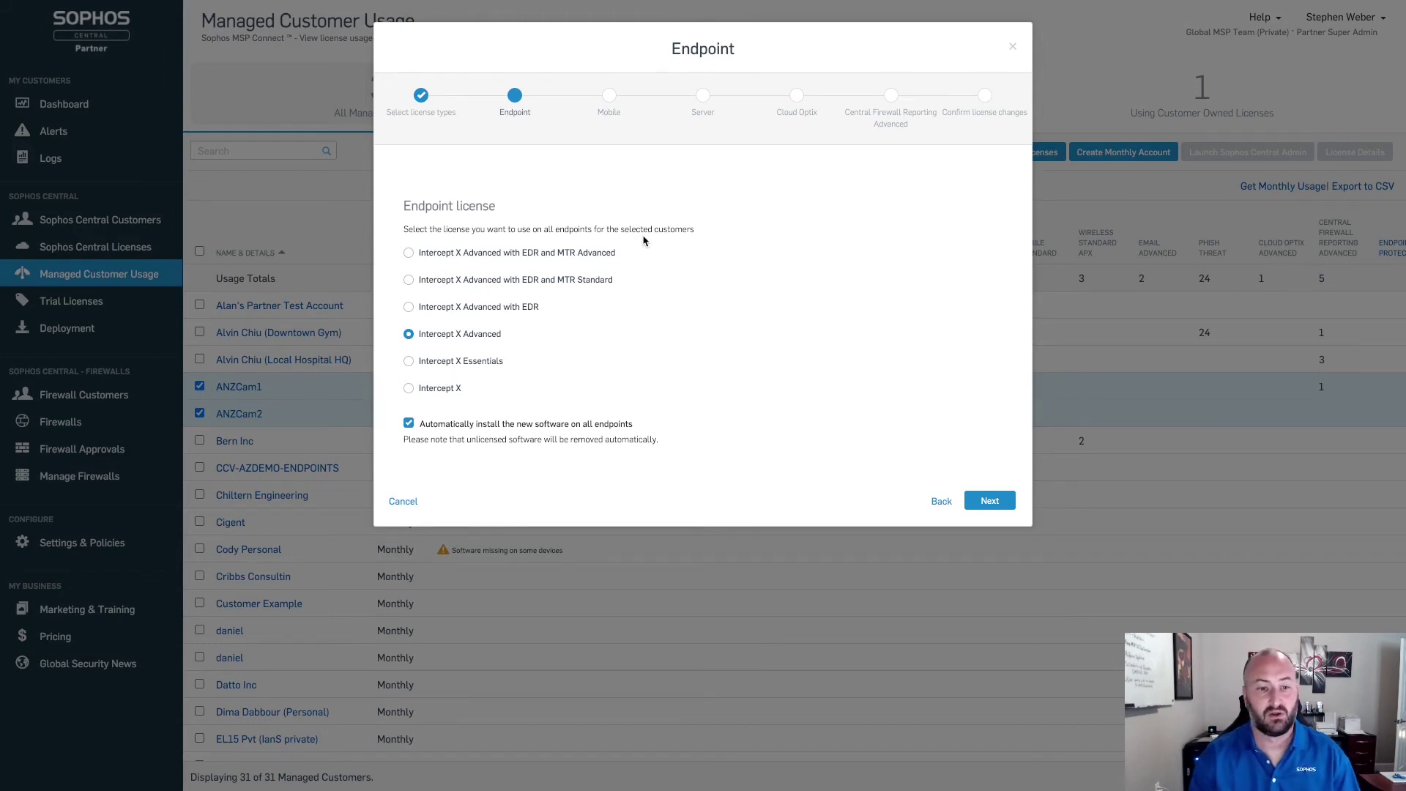
# Step: Choose Intercept X Advanced with EDR and MTR Advanced for endpoints and its server edition for servers
pyautogui.click(408, 253)
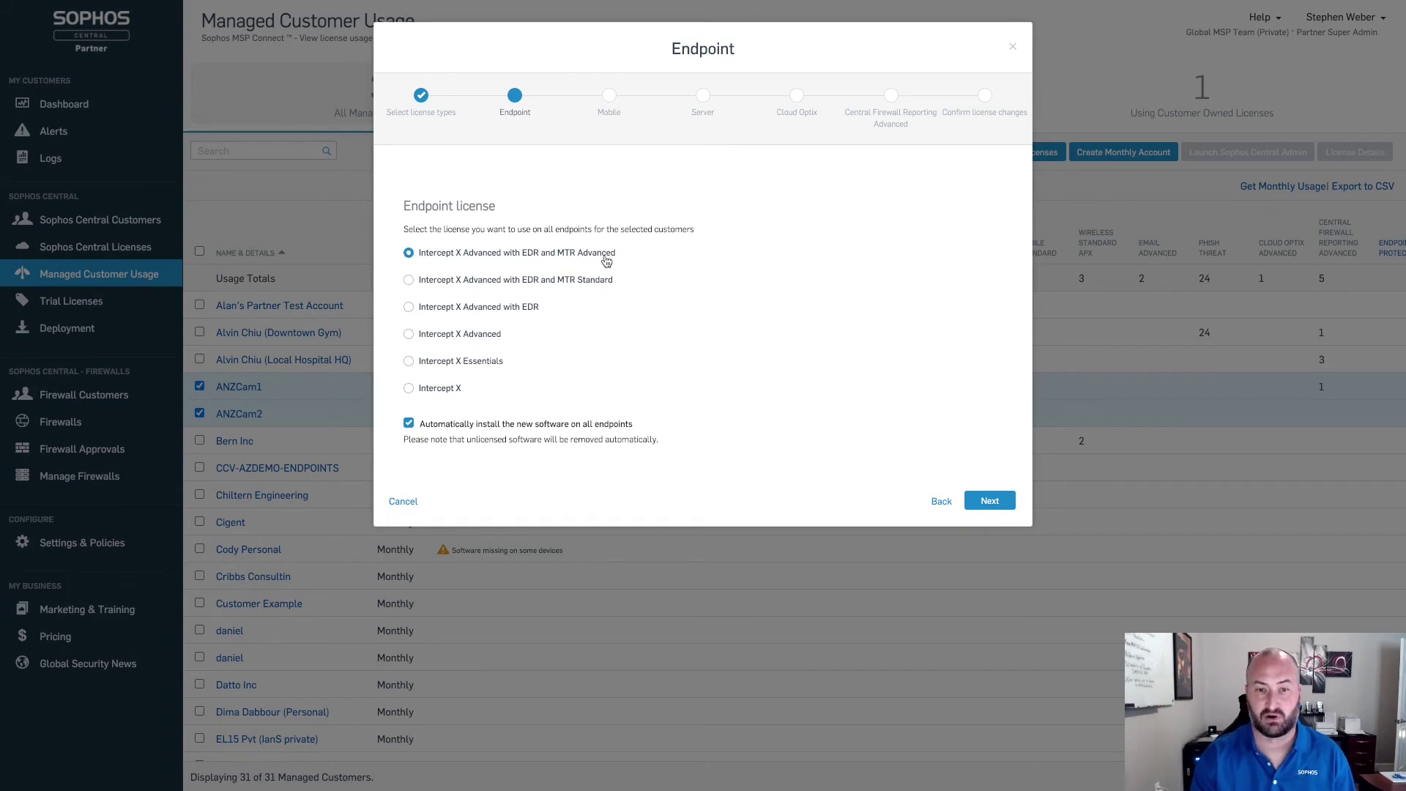
pyautogui.click(989, 501)
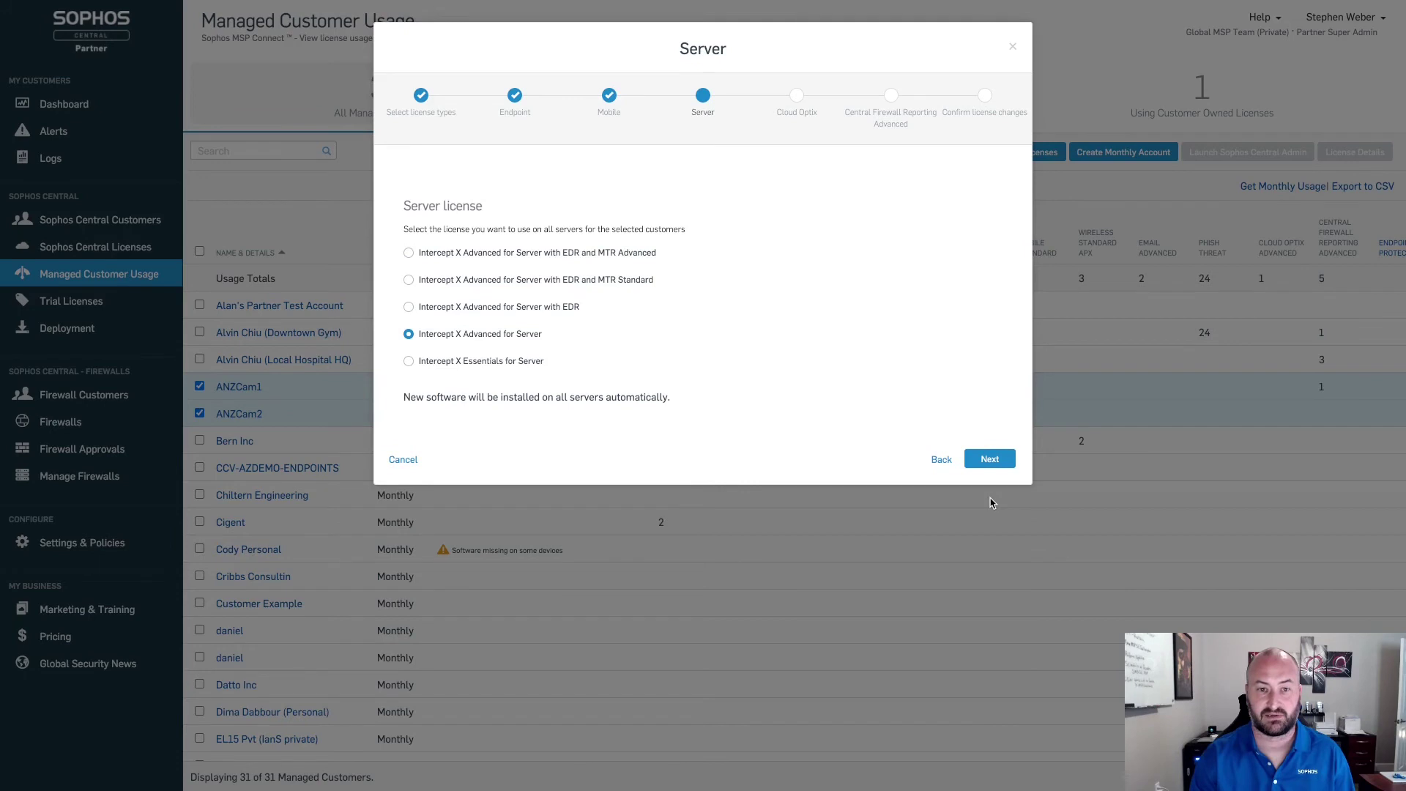
pyautogui.click(941, 461)
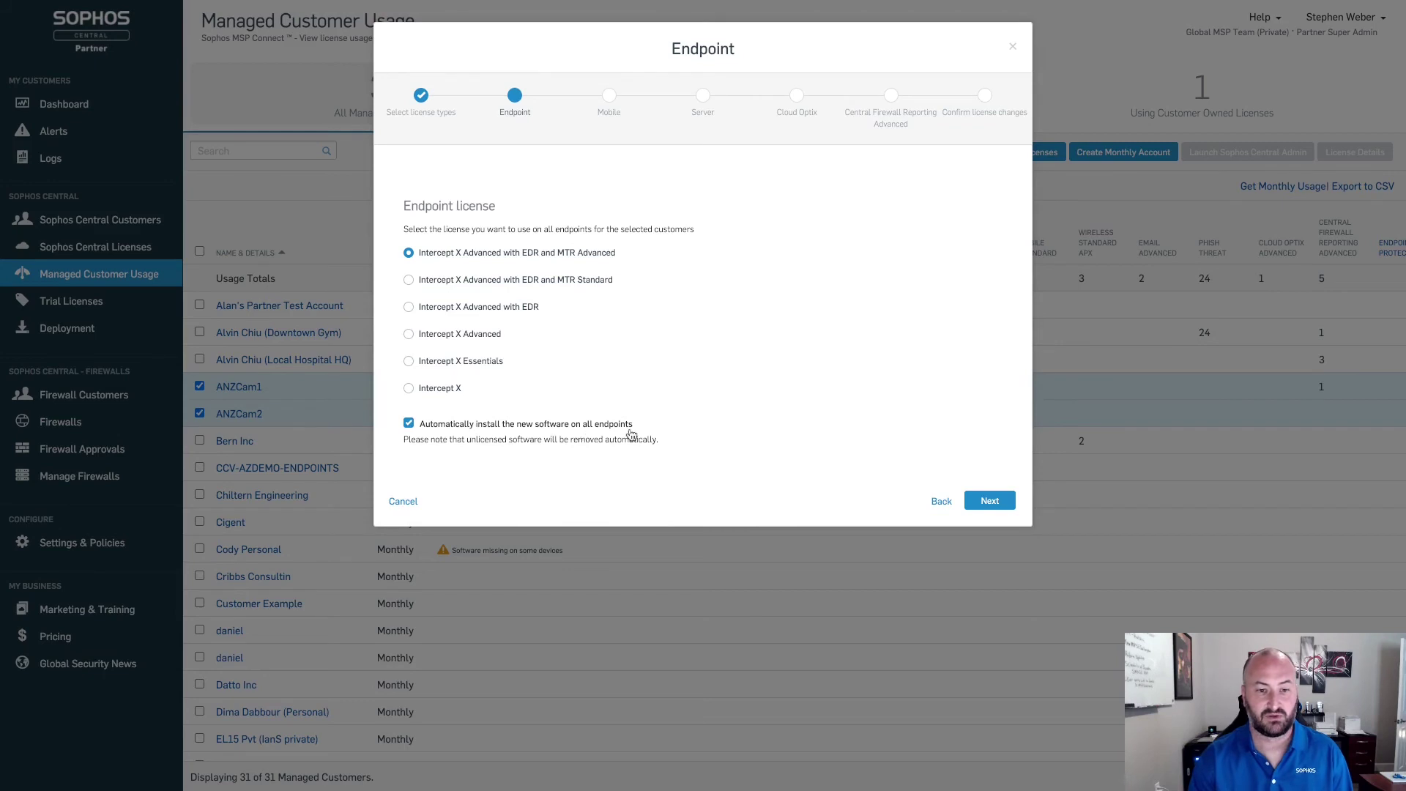
pyautogui.click(989, 500)
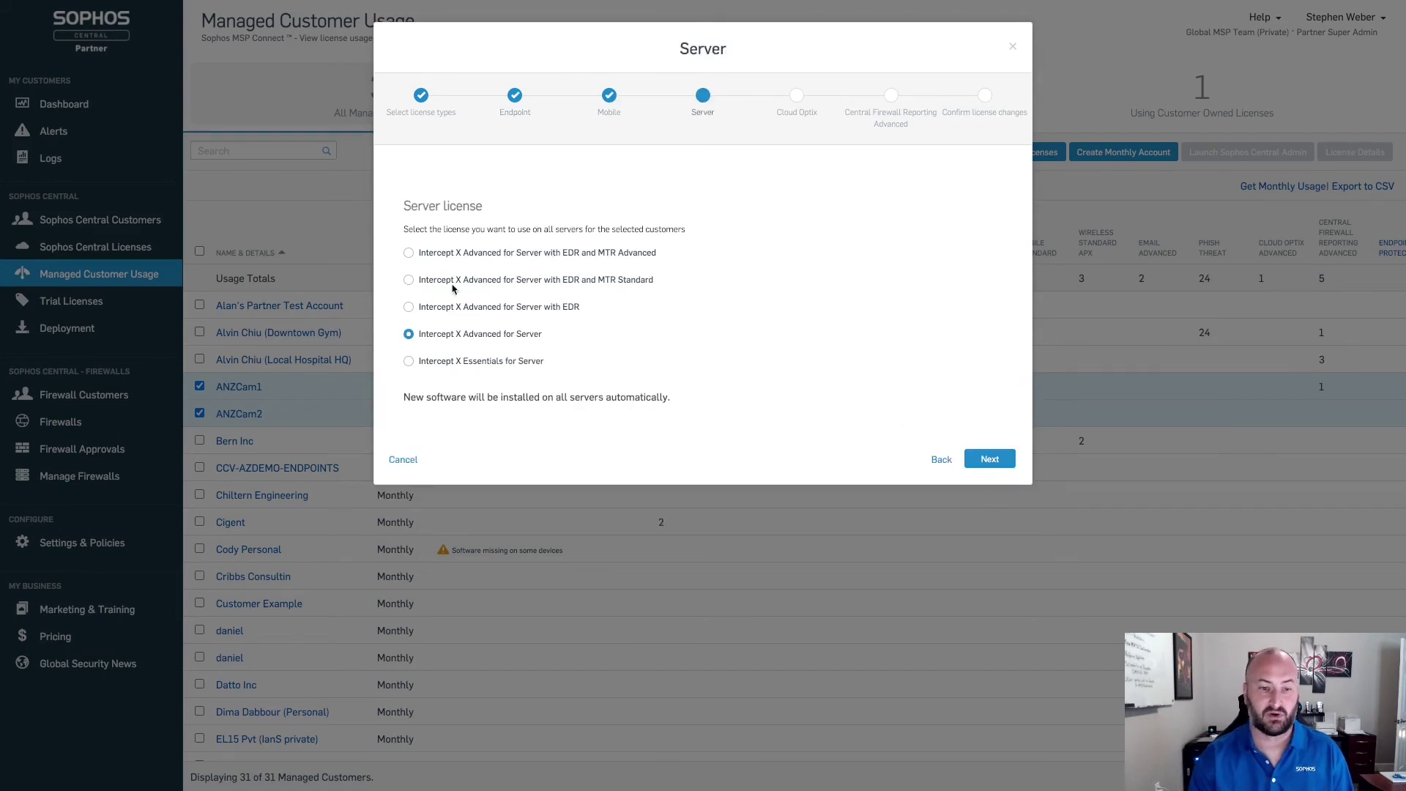
pyautogui.click(408, 254)
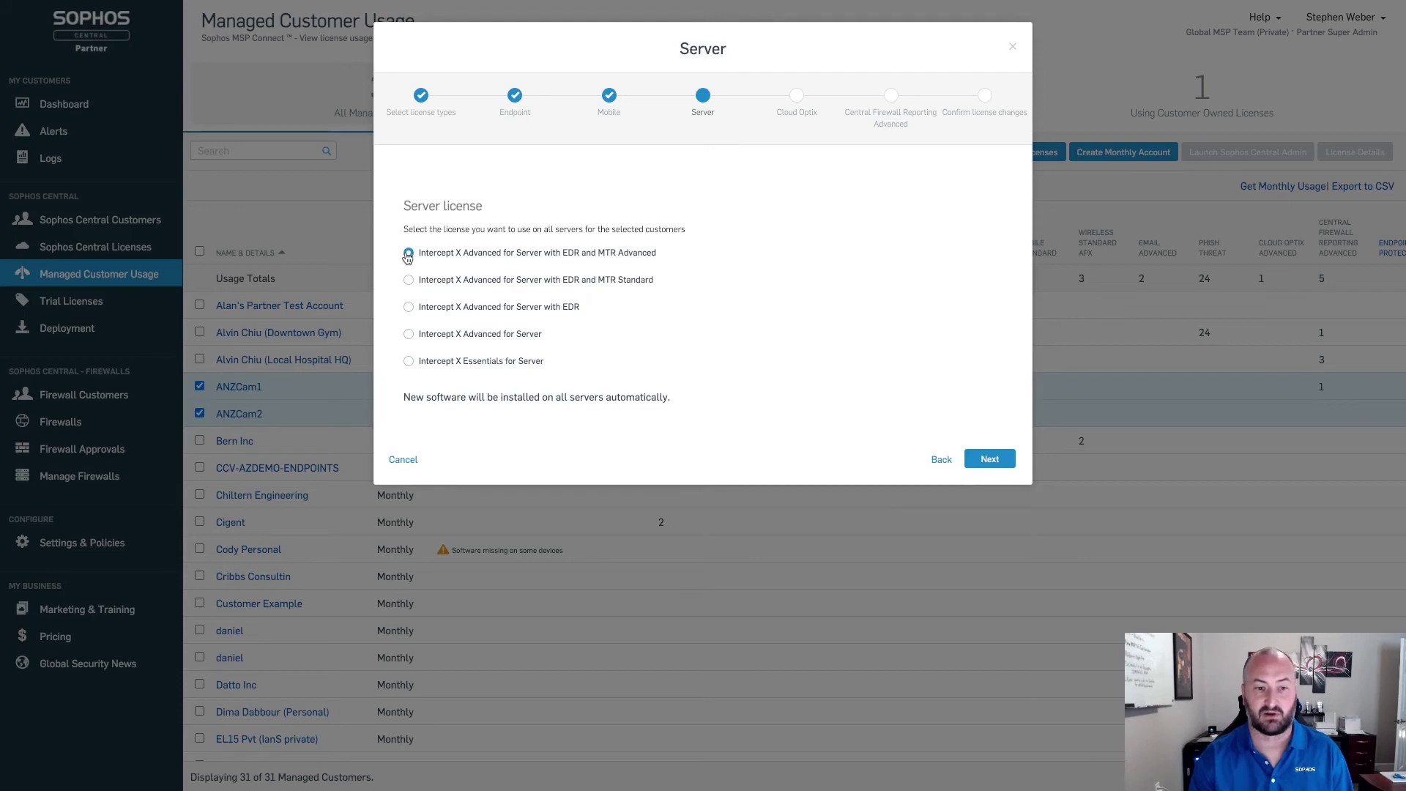
pyautogui.click(989, 459)
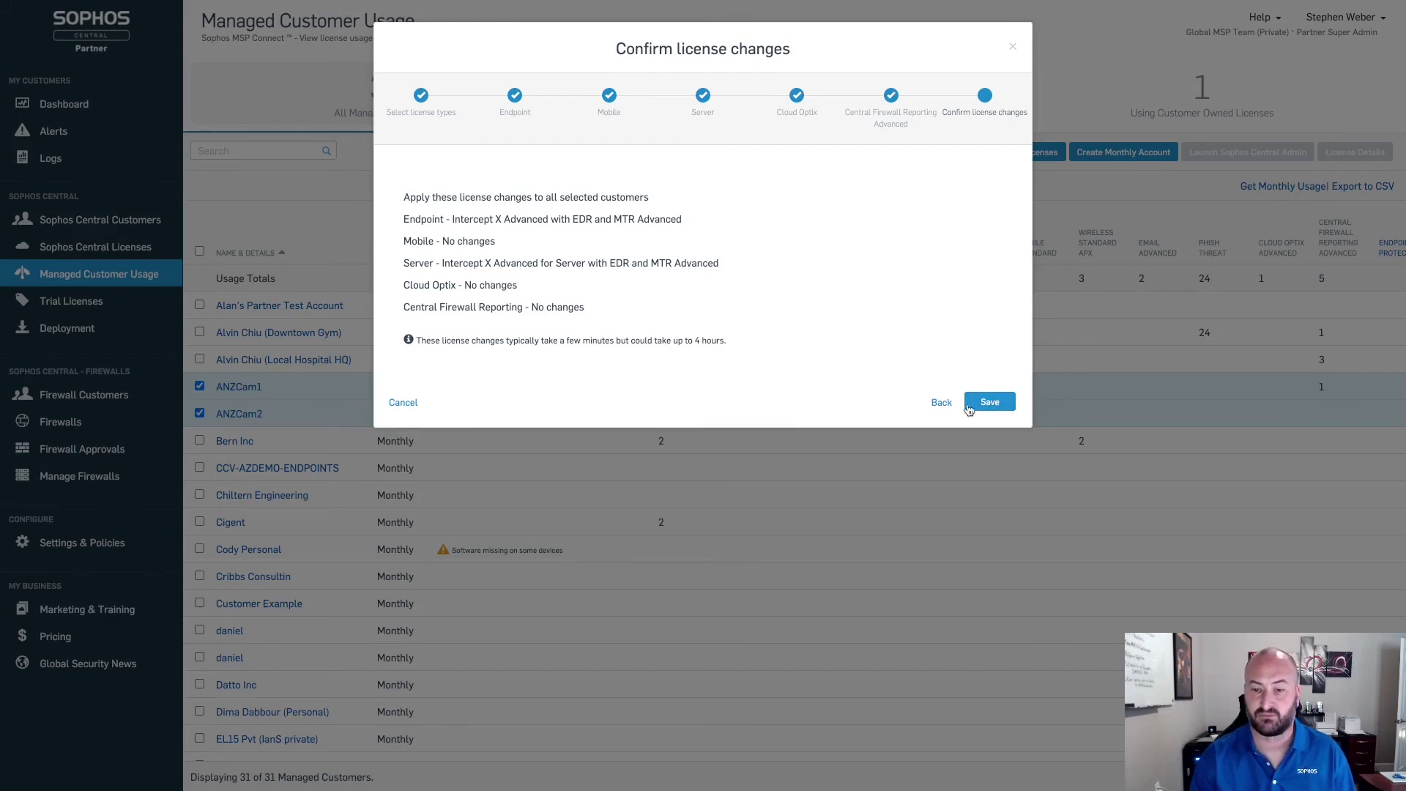
# Step: Save the confirmed endpoint and server license changes for both customers
pyautogui.click(1013, 46)
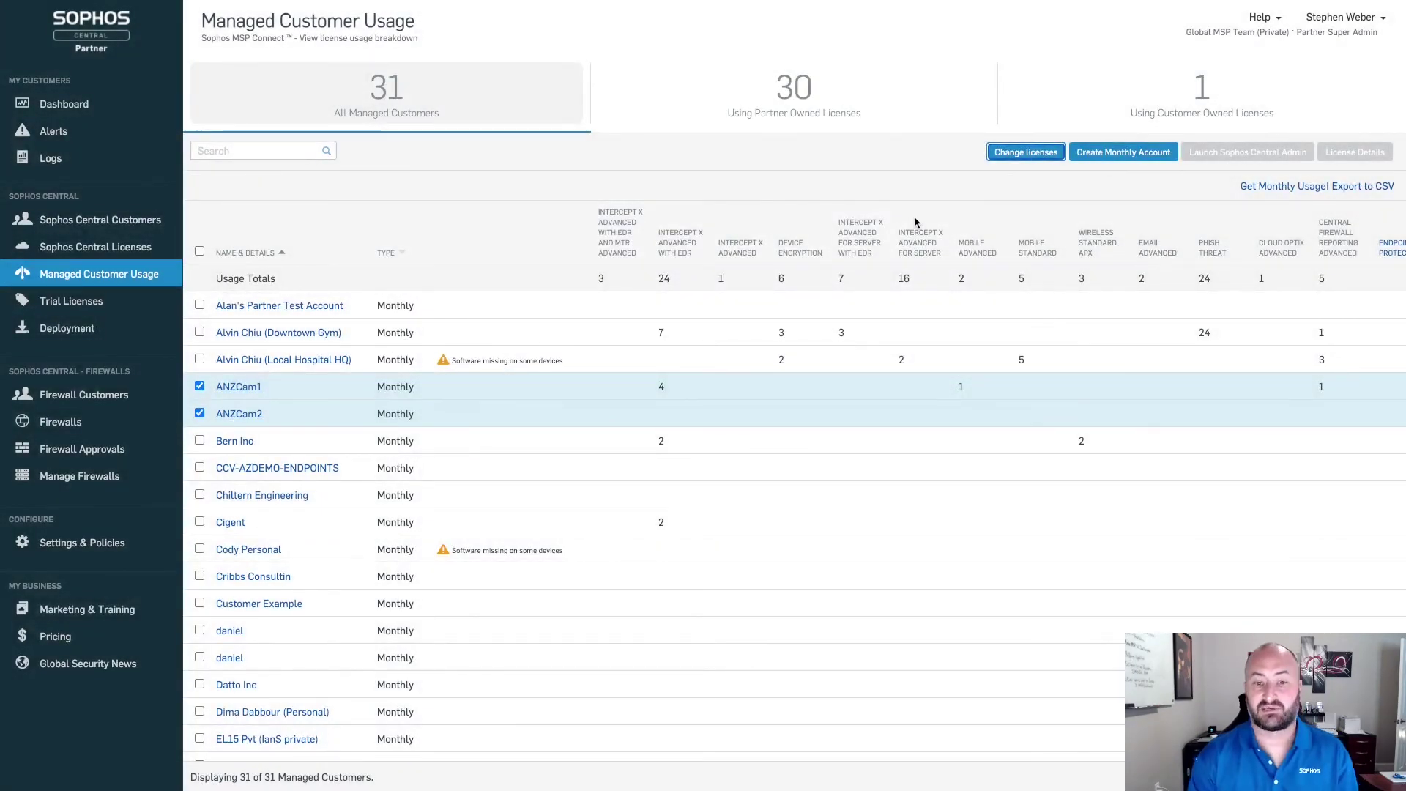